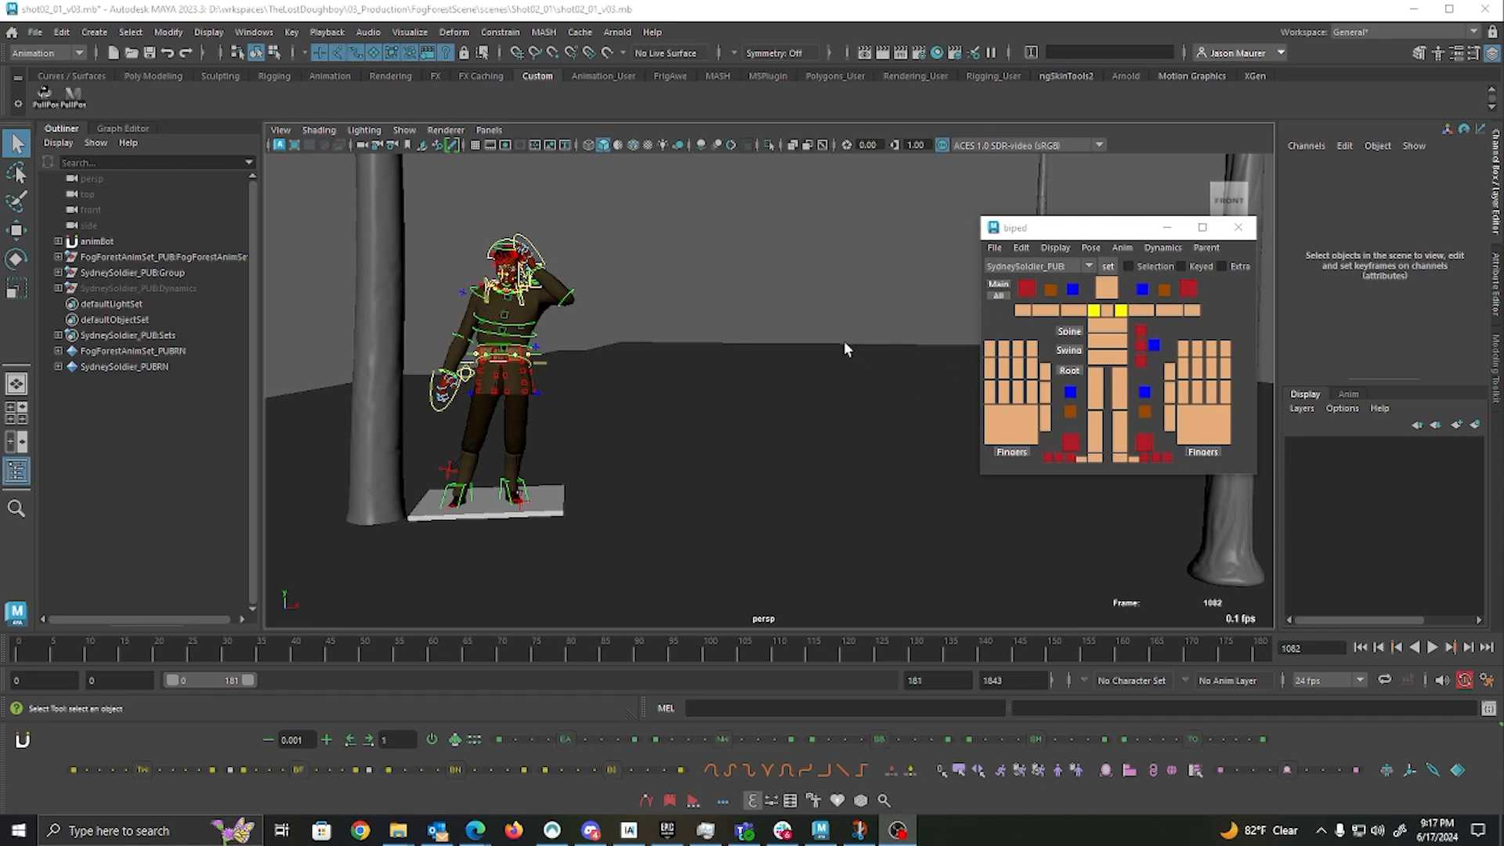
Select all of the SydneySoldier_PUB rig's controls and open the Delete Other Keys script window above the character
{"action": "left_click", "coordinate": [997, 295]}
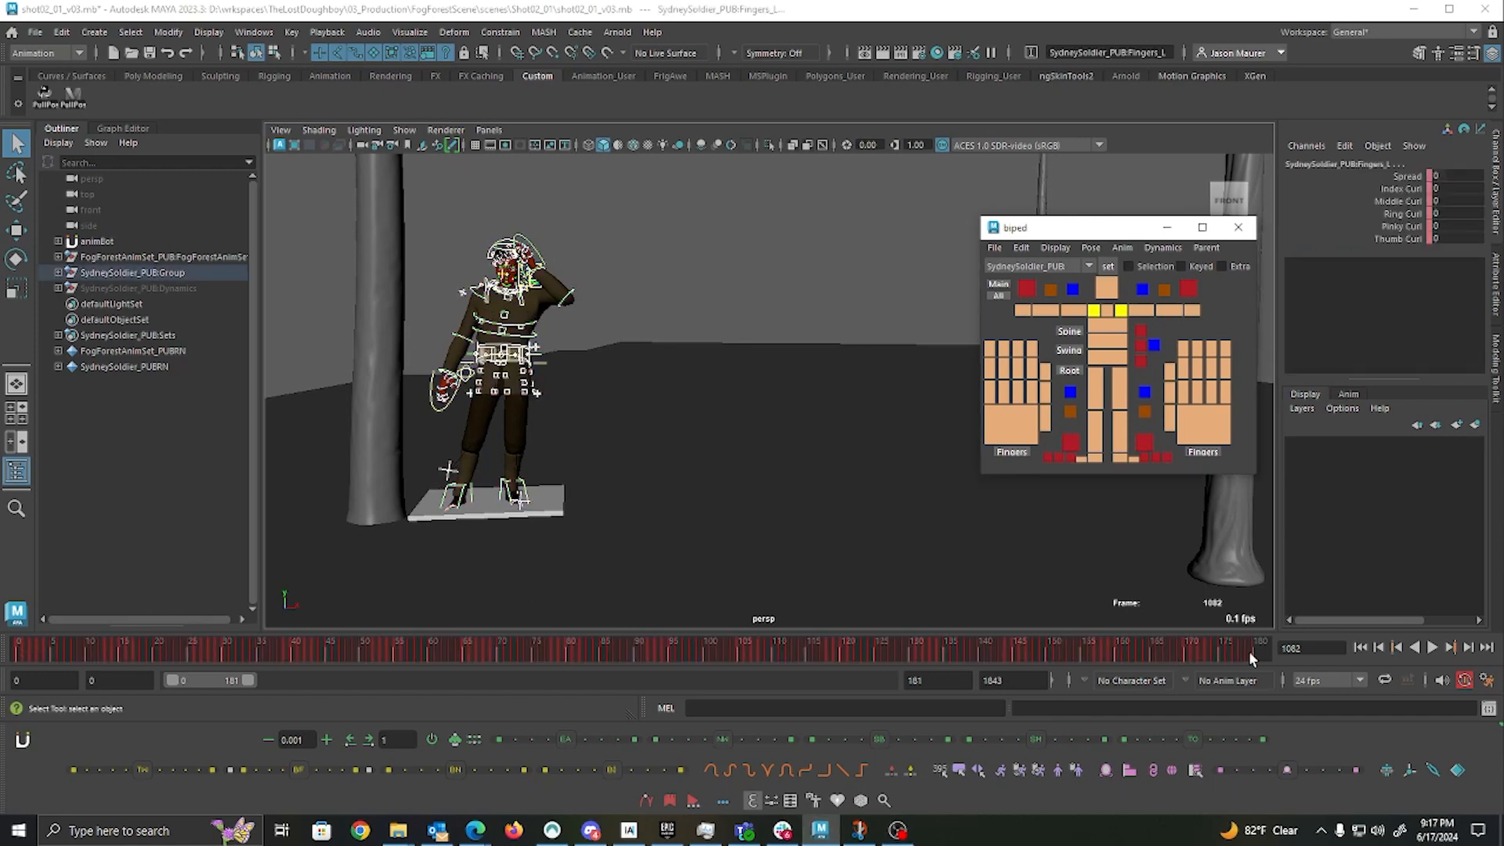
{"action": "left_click", "coordinate": [76, 100]}
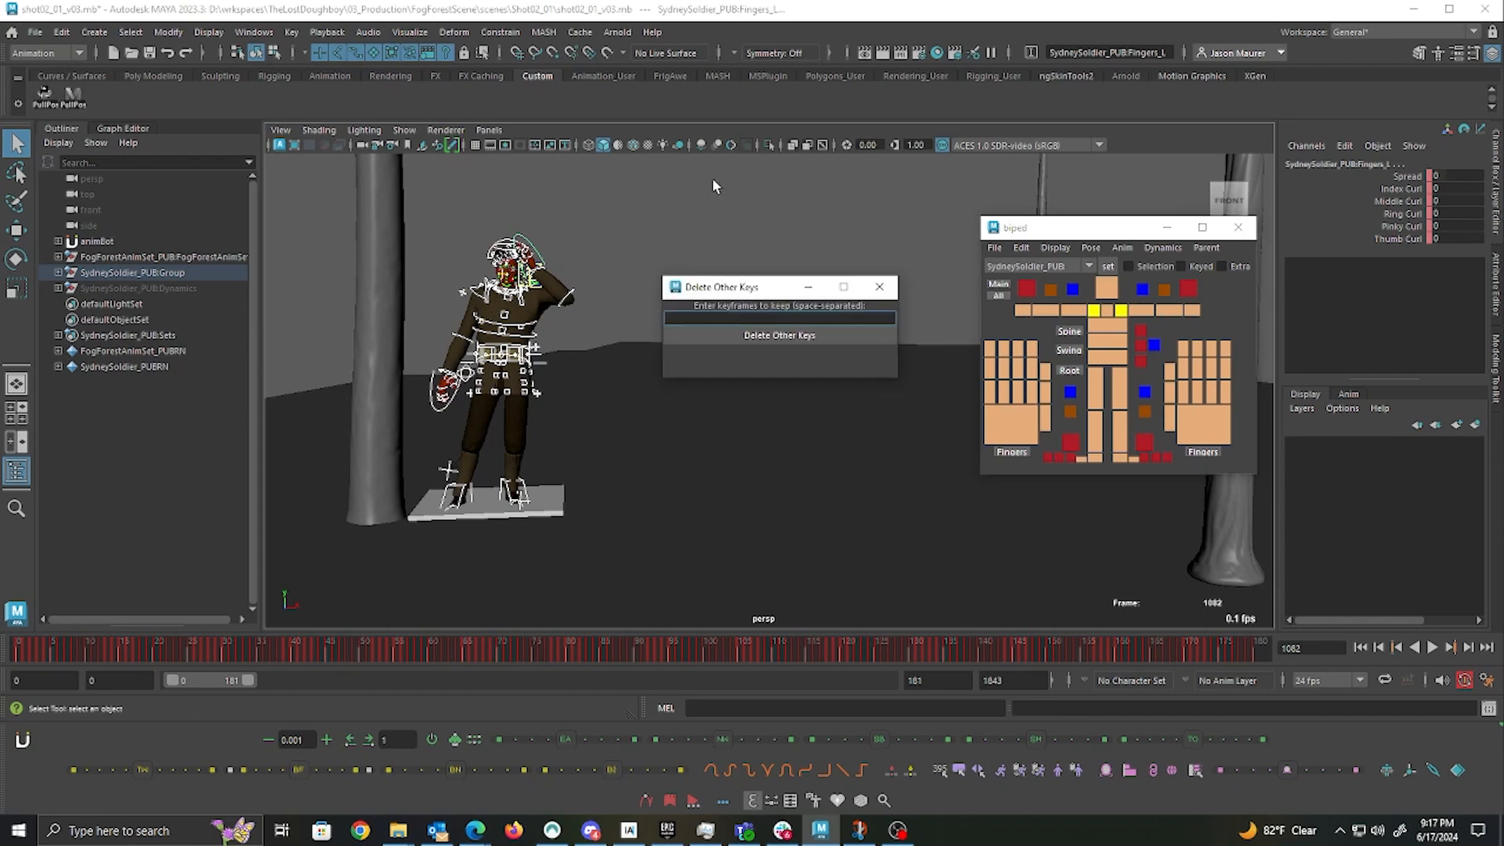
{"action": "left_click_drag", "start_coordinate": [782, 290], "coordinate": [793, 220]}
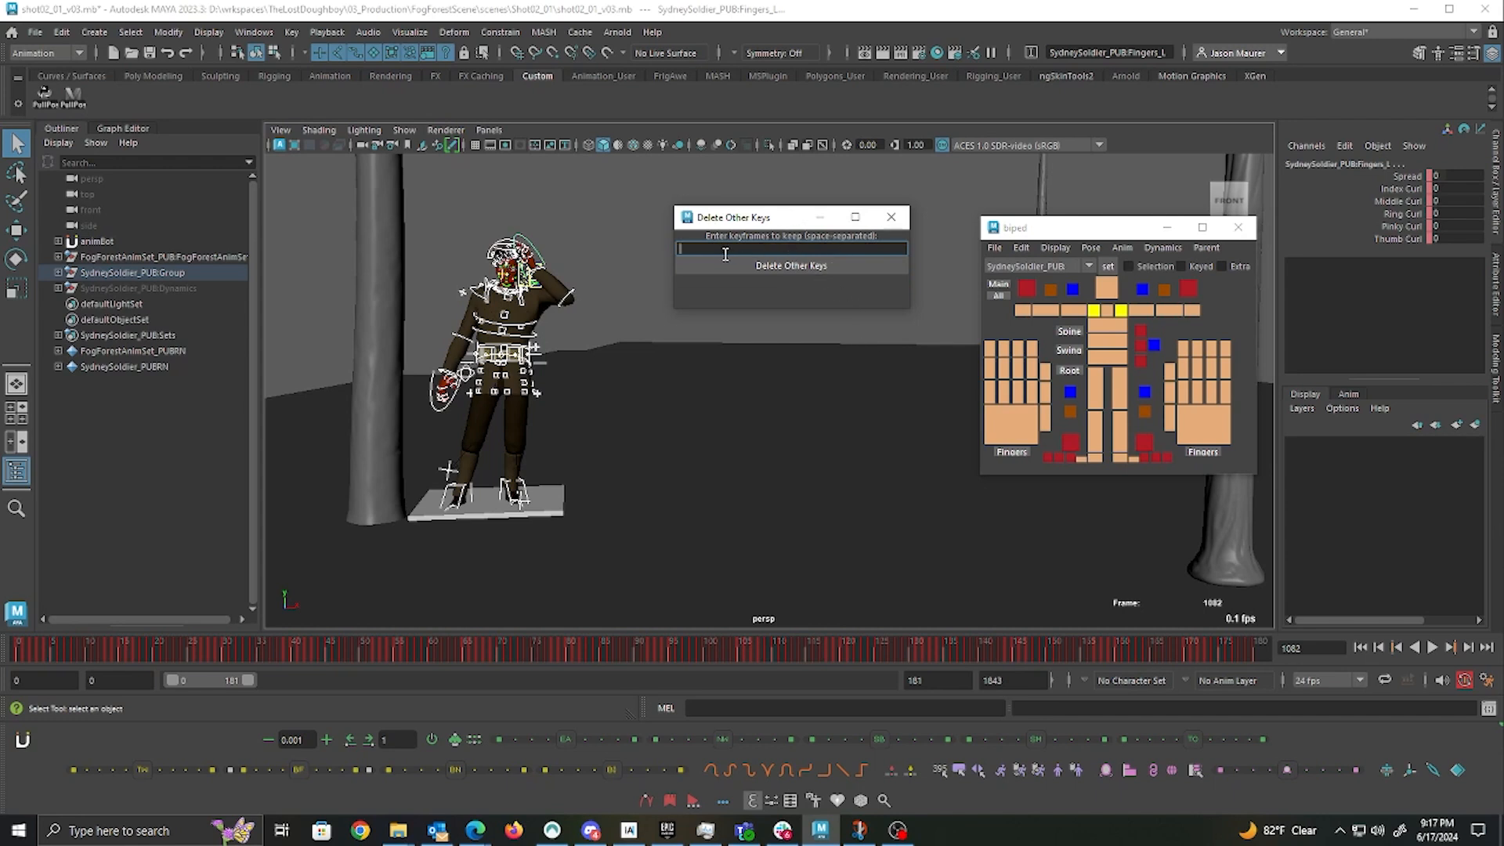
Check the start of the animation at frame 0 and enter 0 and 180 as the keyframes to keep
{"action": "left_click", "coordinate": [19, 657]}
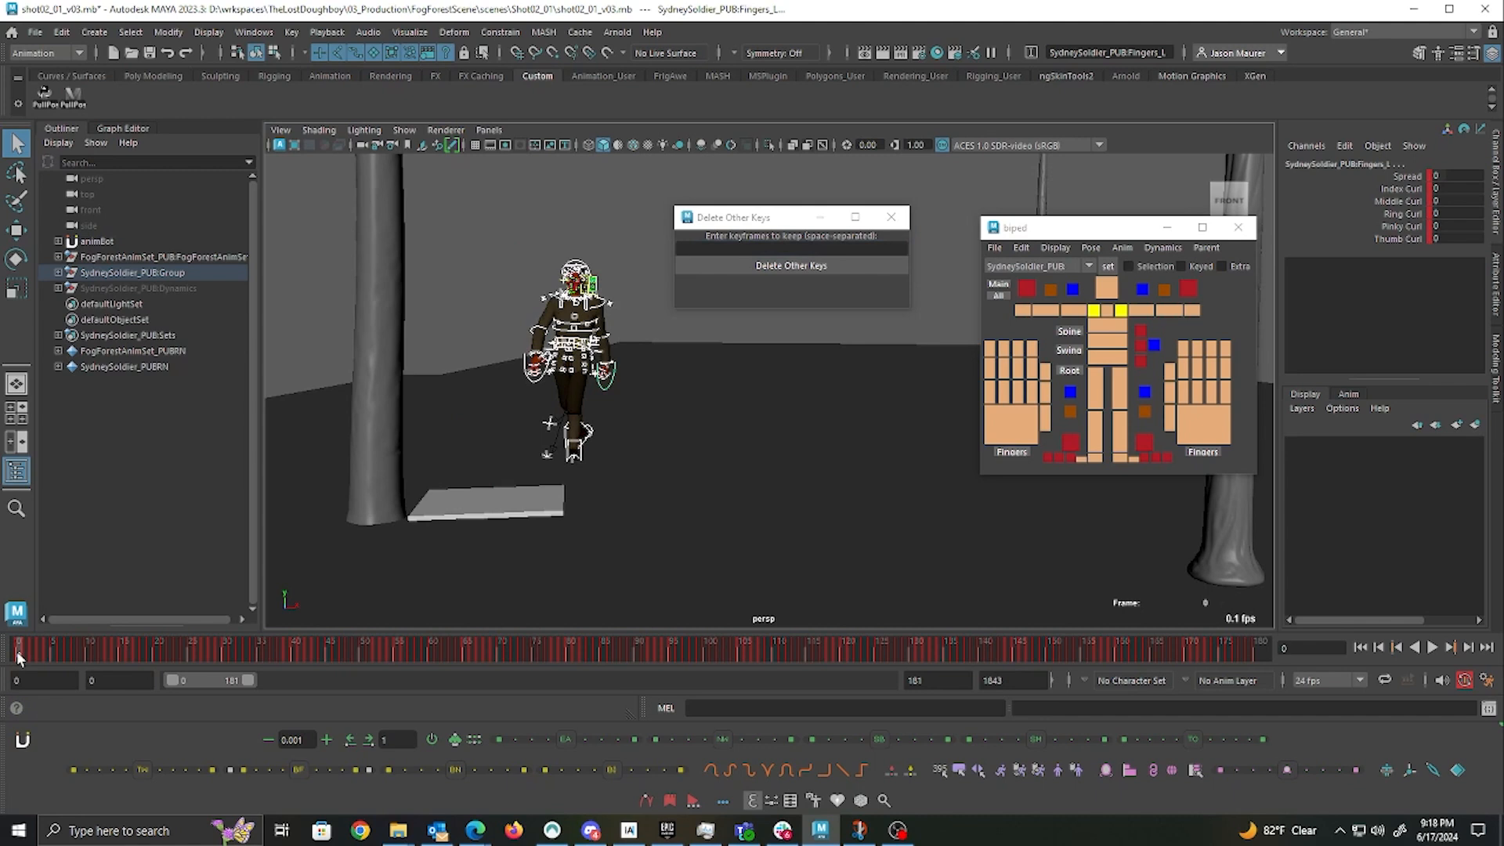
{"action": "left_click", "coordinate": [700, 249]}
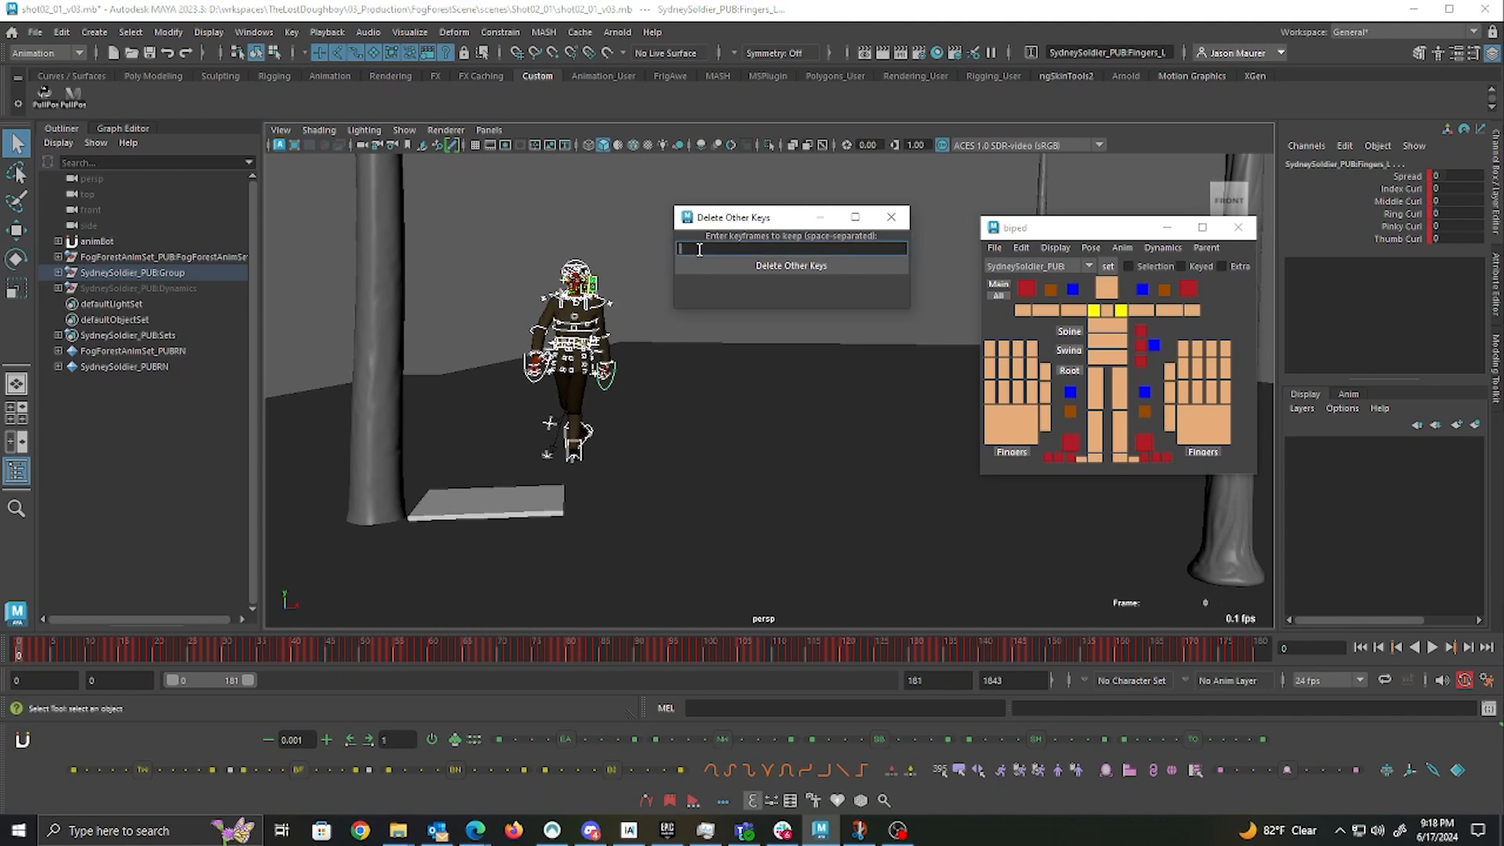
{"action": "type", "text": "0 180"}
Step through the keys of the first stride to find a key pose and add frame 4 to the keyframes to keep
{"action": "left_click", "coordinate": [1452, 649]}
{"action": "left_click", "coordinate": [1453, 649]}
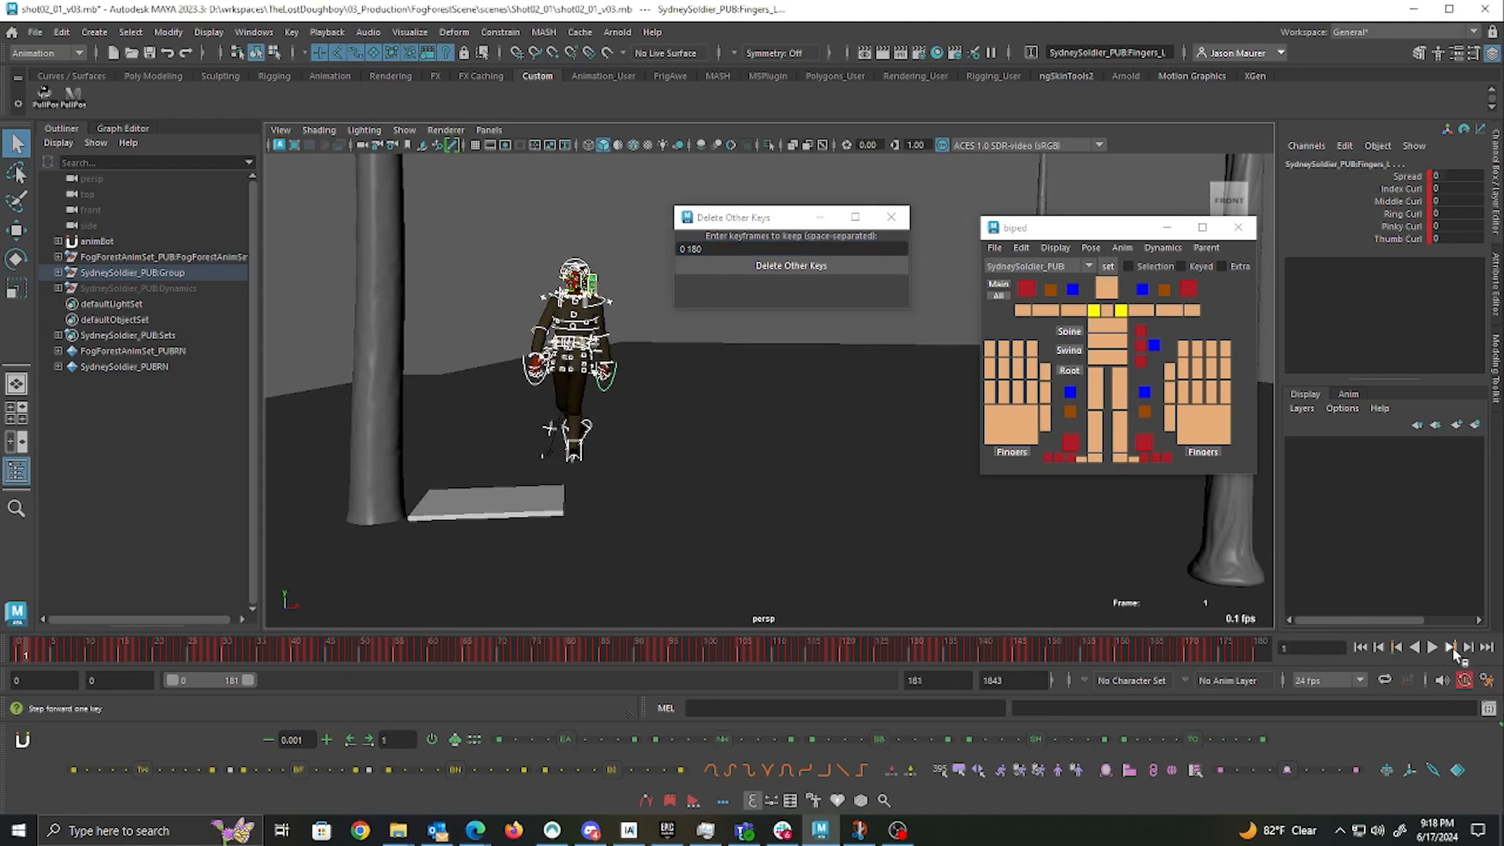
{"action": "left_click", "coordinate": [1453, 649]}
{"action": "left_click", "coordinate": [1453, 649]}
{"action": "left_click", "coordinate": [1453, 649]}
{"action": "left_click", "coordinate": [1453, 649]}
{"action": "left_click", "coordinate": [1453, 650]}
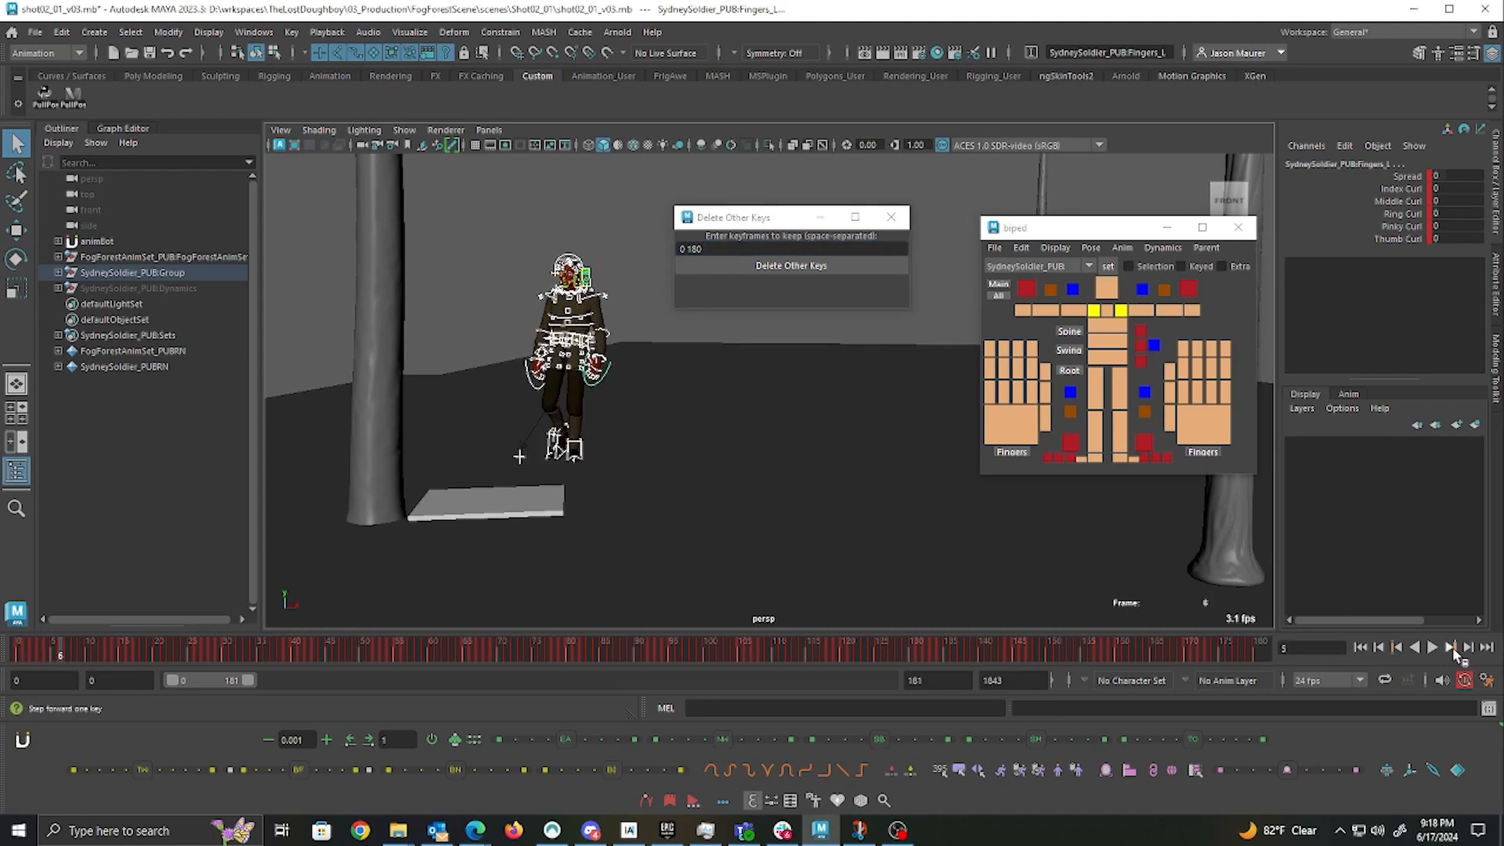
{"action": "left_click", "coordinate": [1453, 649]}
{"action": "left_click", "coordinate": [1453, 650]}
{"action": "left_click", "coordinate": [1453, 649]}
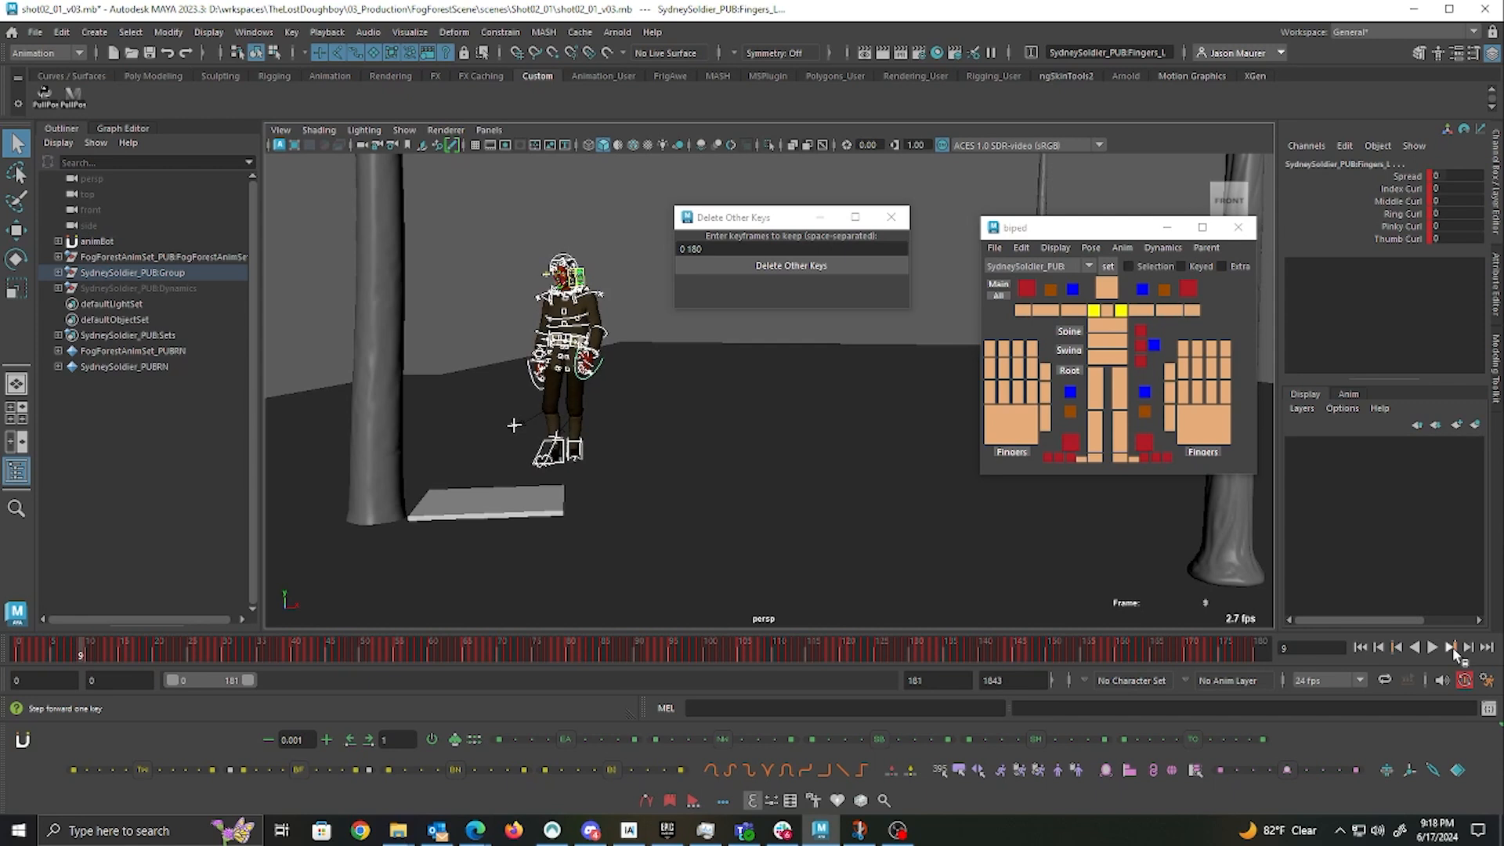
{"action": "left_click", "coordinate": [1396, 647]}
{"action": "left_click", "coordinate": [1396, 648]}
{"action": "left_click", "coordinate": [1396, 648]}
{"action": "left_click", "coordinate": [1396, 648]}
{"action": "left_click", "coordinate": [738, 249]}
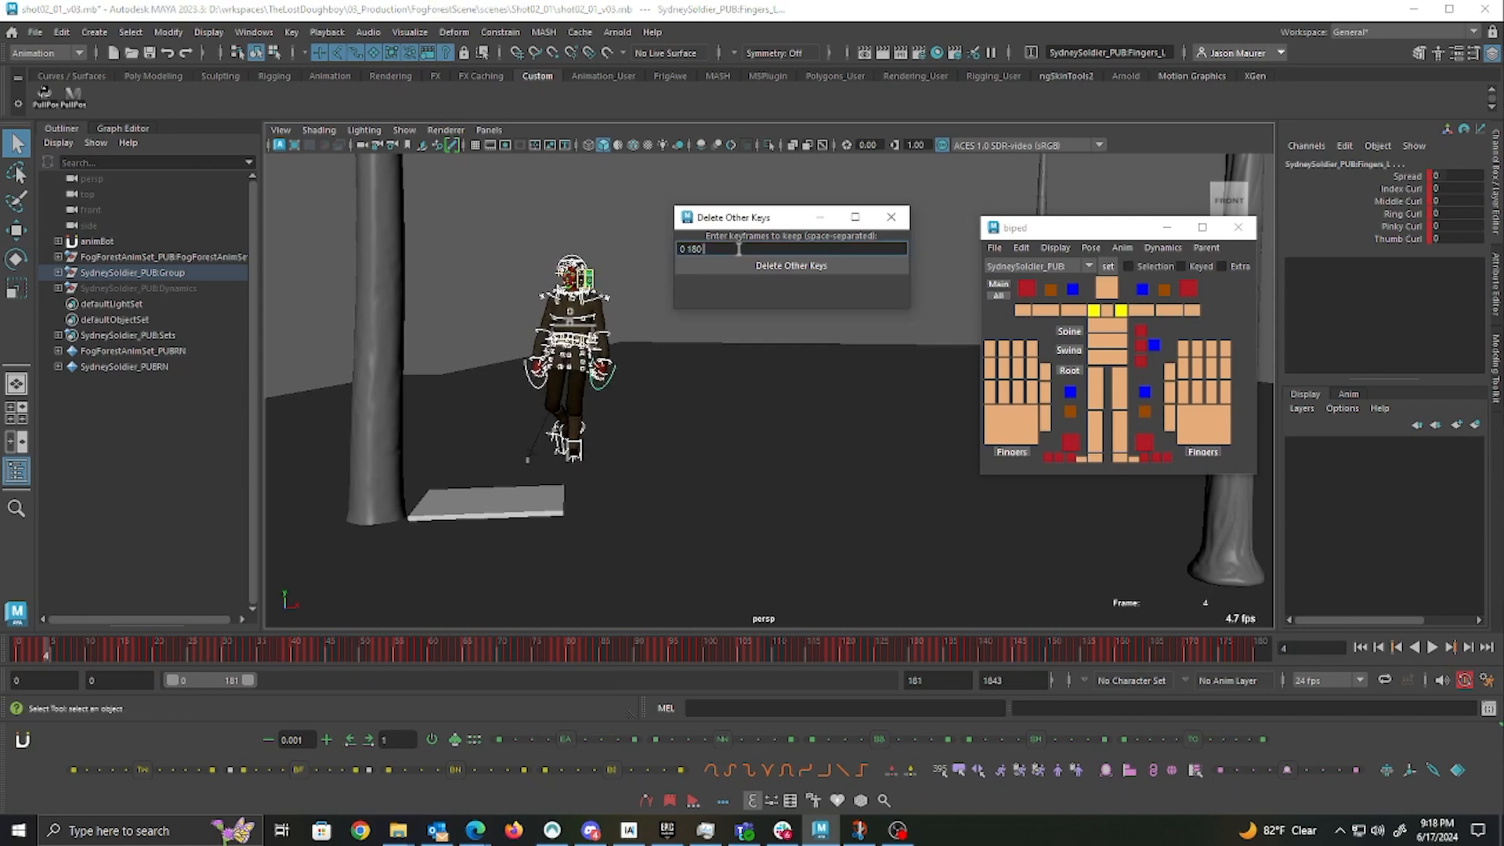
{"action": "type", "text": "4"}
Step forward through the keys to frame 10 and add 10 to the keyframes to keep
{"action": "left_click", "coordinate": [1450, 648]}
{"action": "left_click", "coordinate": [1450, 647]}
{"action": "left_click", "coordinate": [1451, 647]}
{"action": "left_click", "coordinate": [1450, 648]}
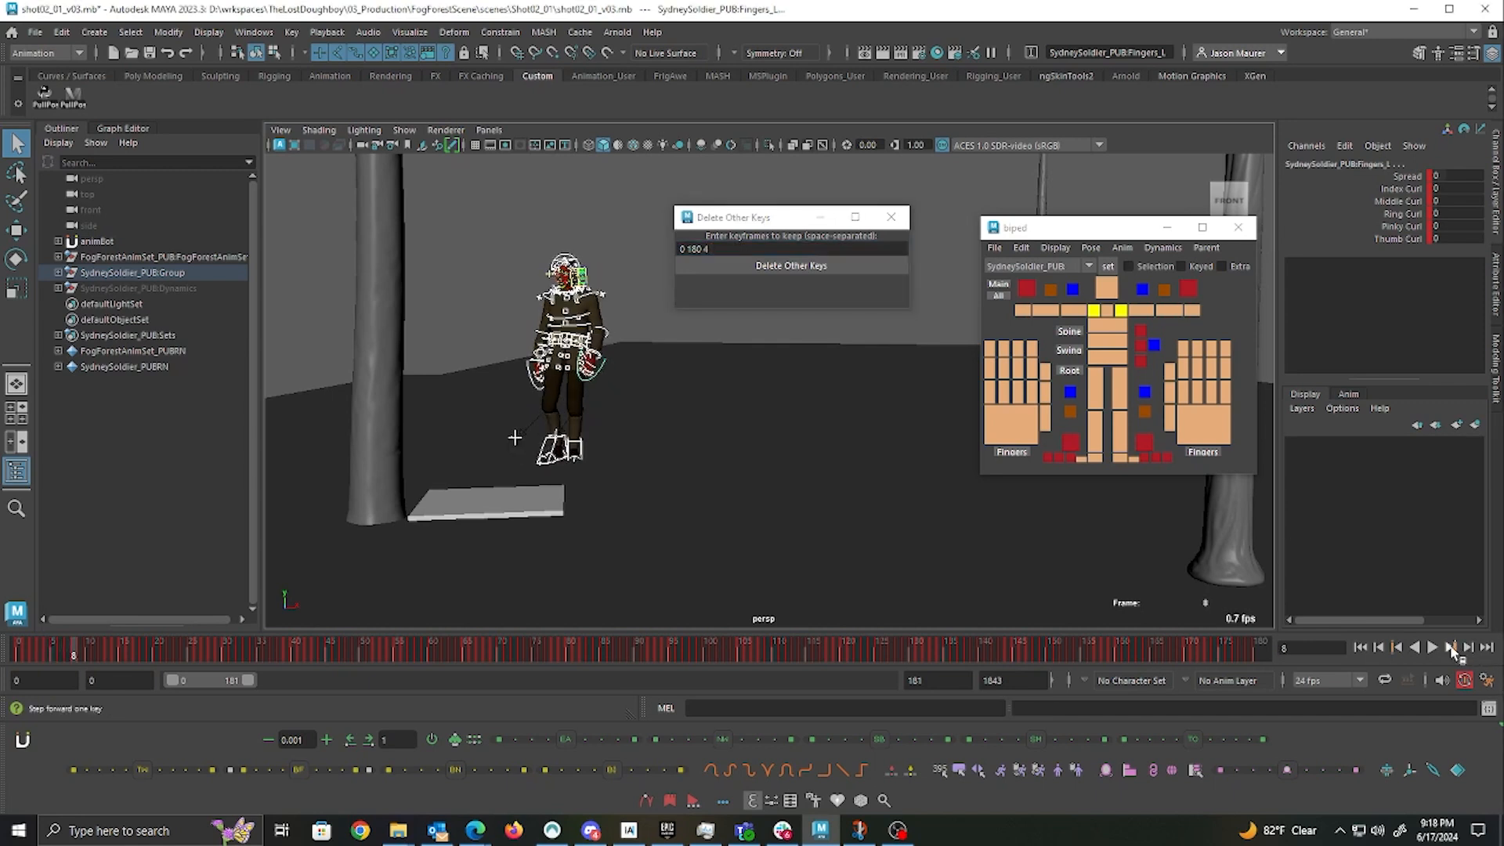
{"action": "left_click", "coordinate": [1450, 648]}
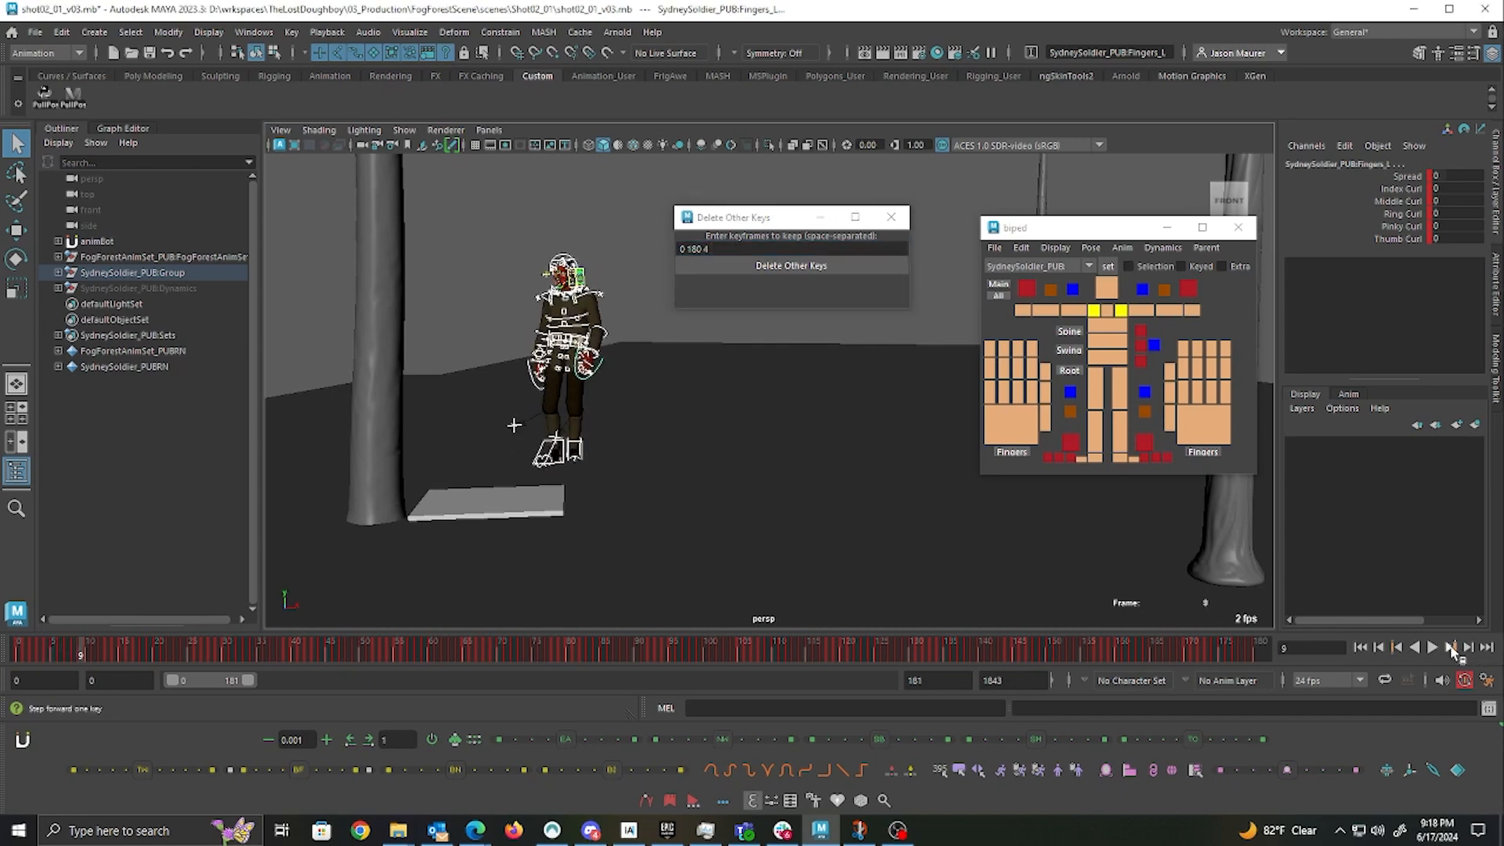
{"action": "left_click", "coordinate": [1451, 648]}
{"action": "left_click", "coordinate": [758, 248]}
{"action": "type", "text": "10"}
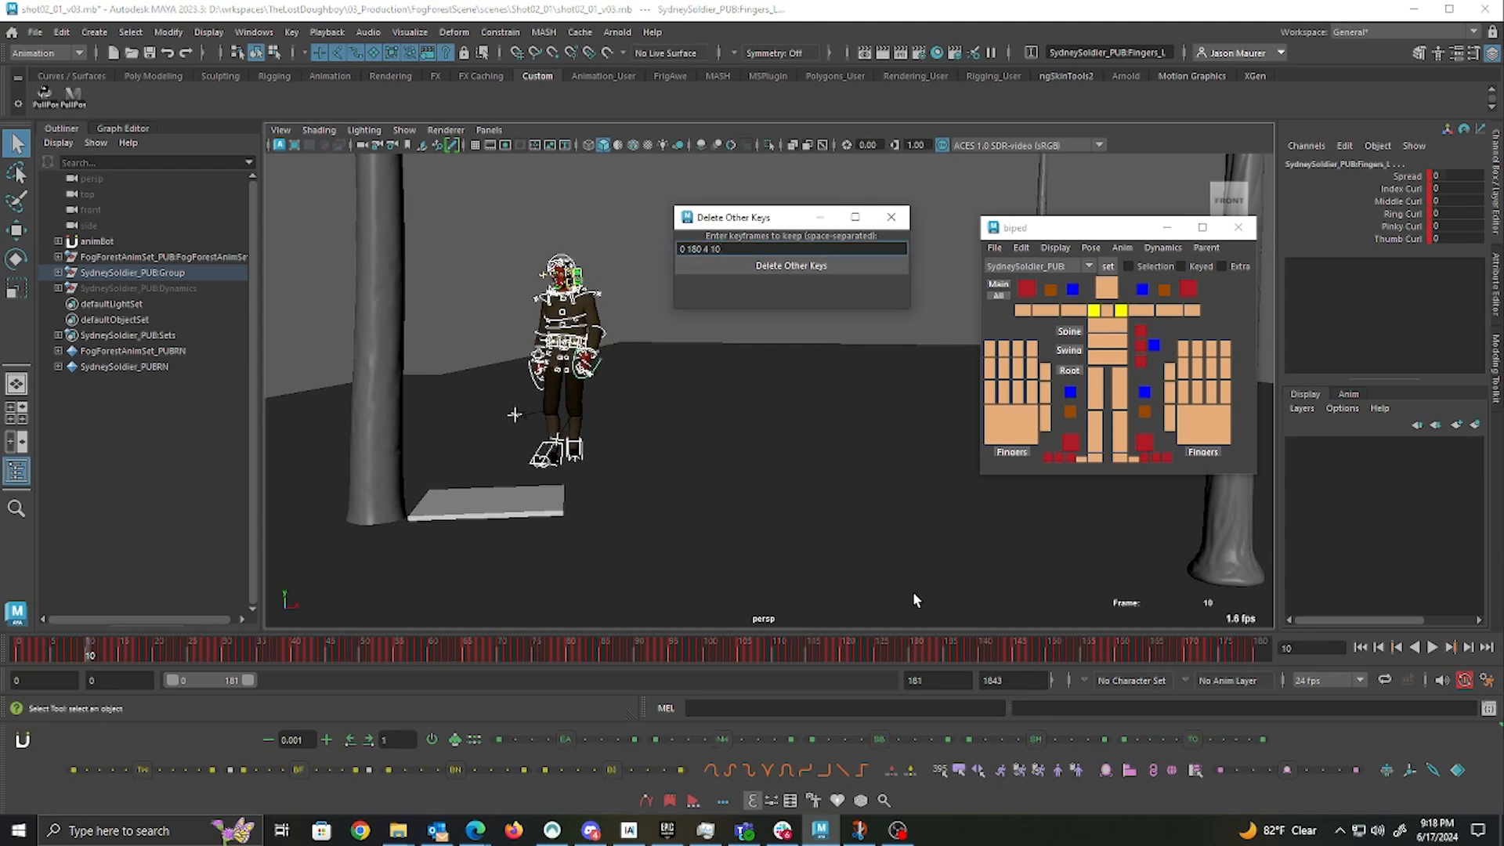
Step forward through the keys to frame 19 and add 19 to the keyframes to keep
{"action": "left_click", "coordinate": [1449, 647]}
{"action": "left_click", "coordinate": [1449, 647]}
{"action": "left_click", "coordinate": [1450, 648]}
{"action": "left_click", "coordinate": [1450, 648]}
{"action": "left_click", "coordinate": [1450, 648]}
{"action": "left_click", "coordinate": [1449, 648]}
{"action": "left_click", "coordinate": [1449, 647]}
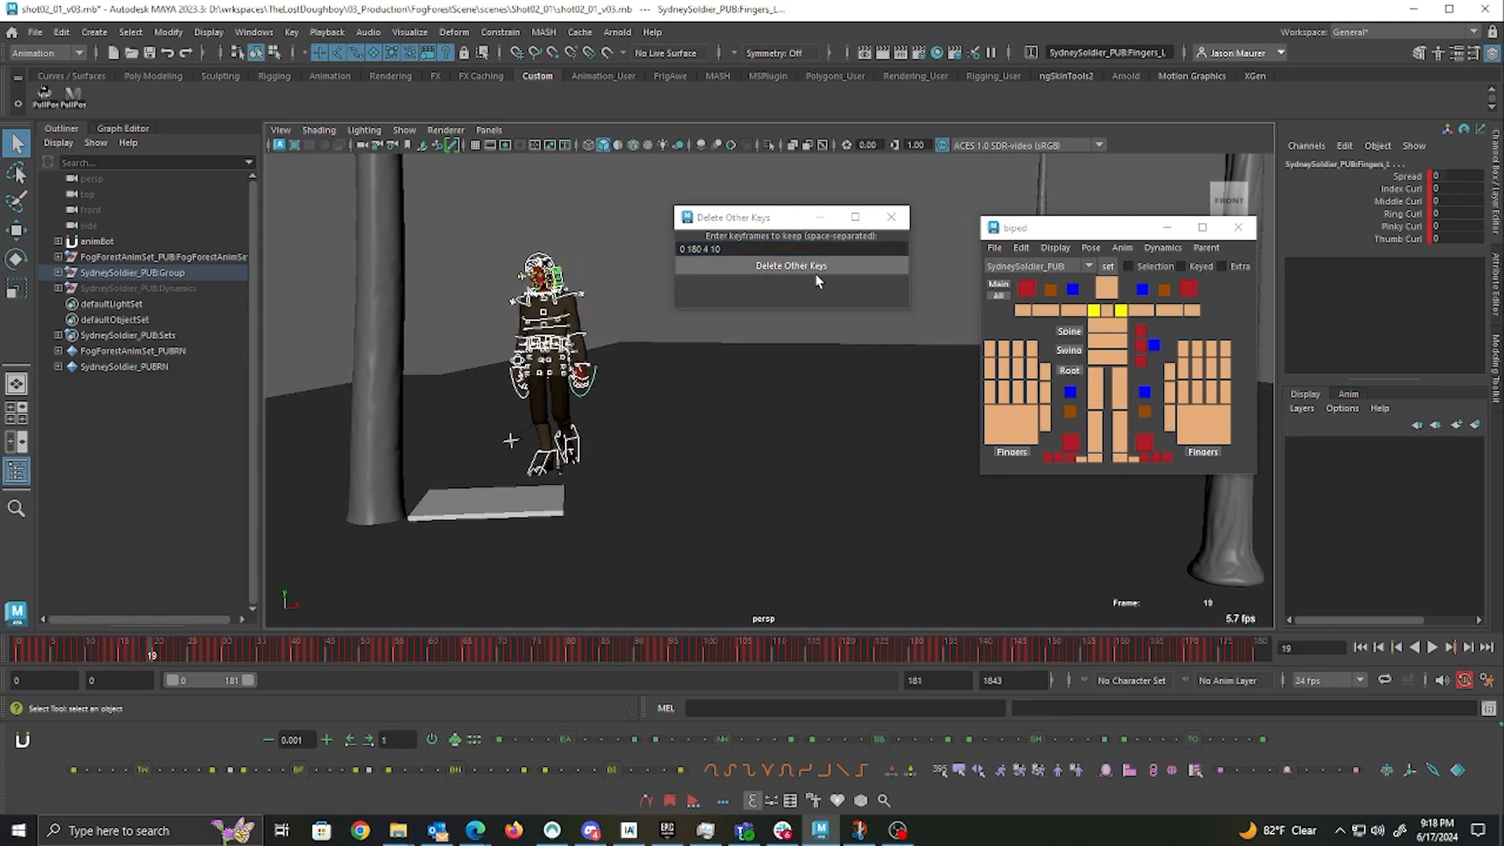
{"action": "left_click", "coordinate": [750, 250]}
{"action": "type", "text": "1"}
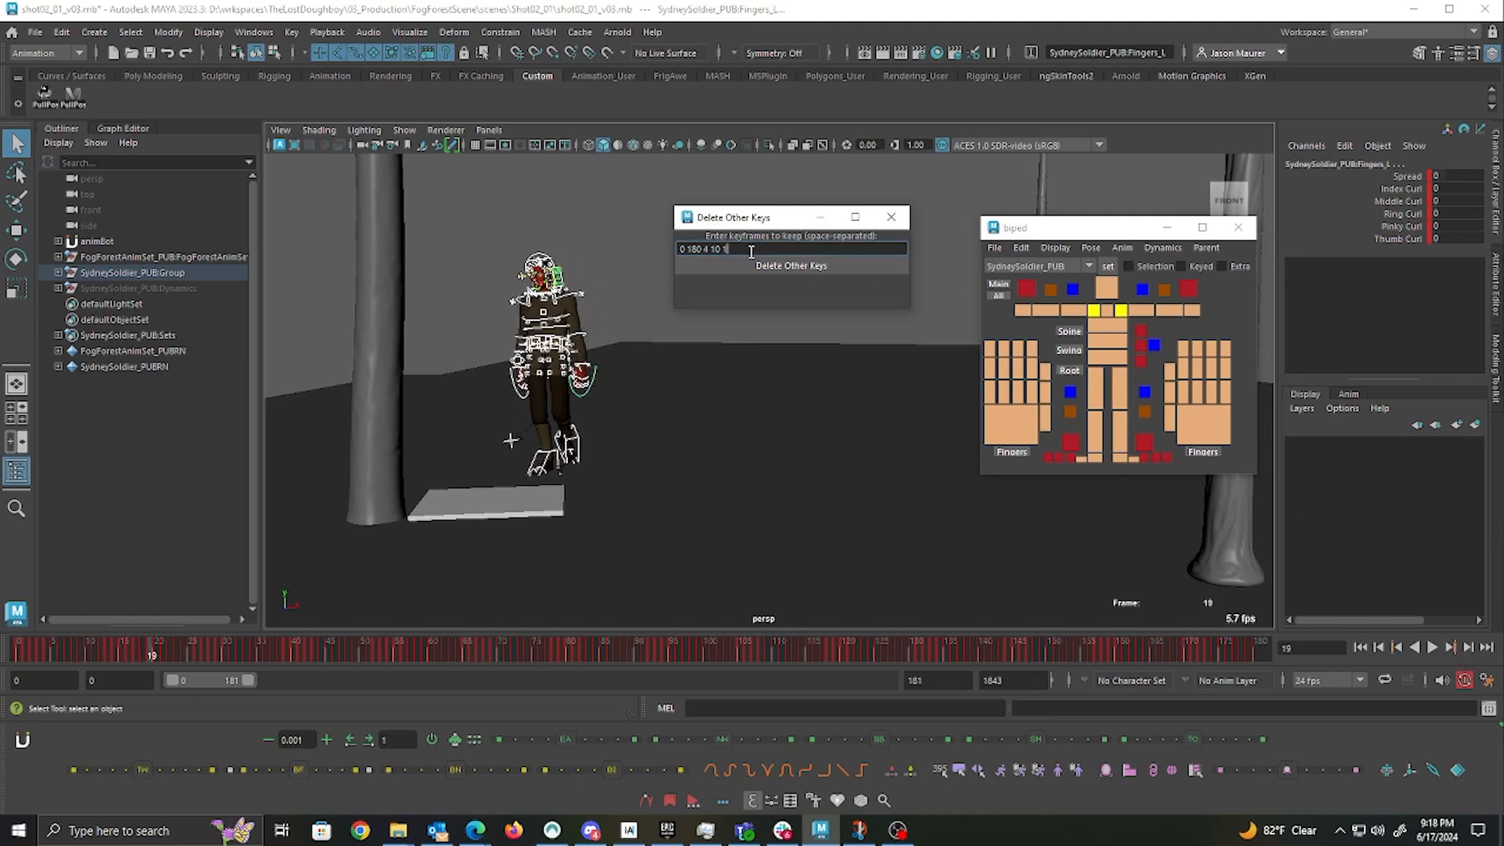
{"action": "type", "text": "9"}
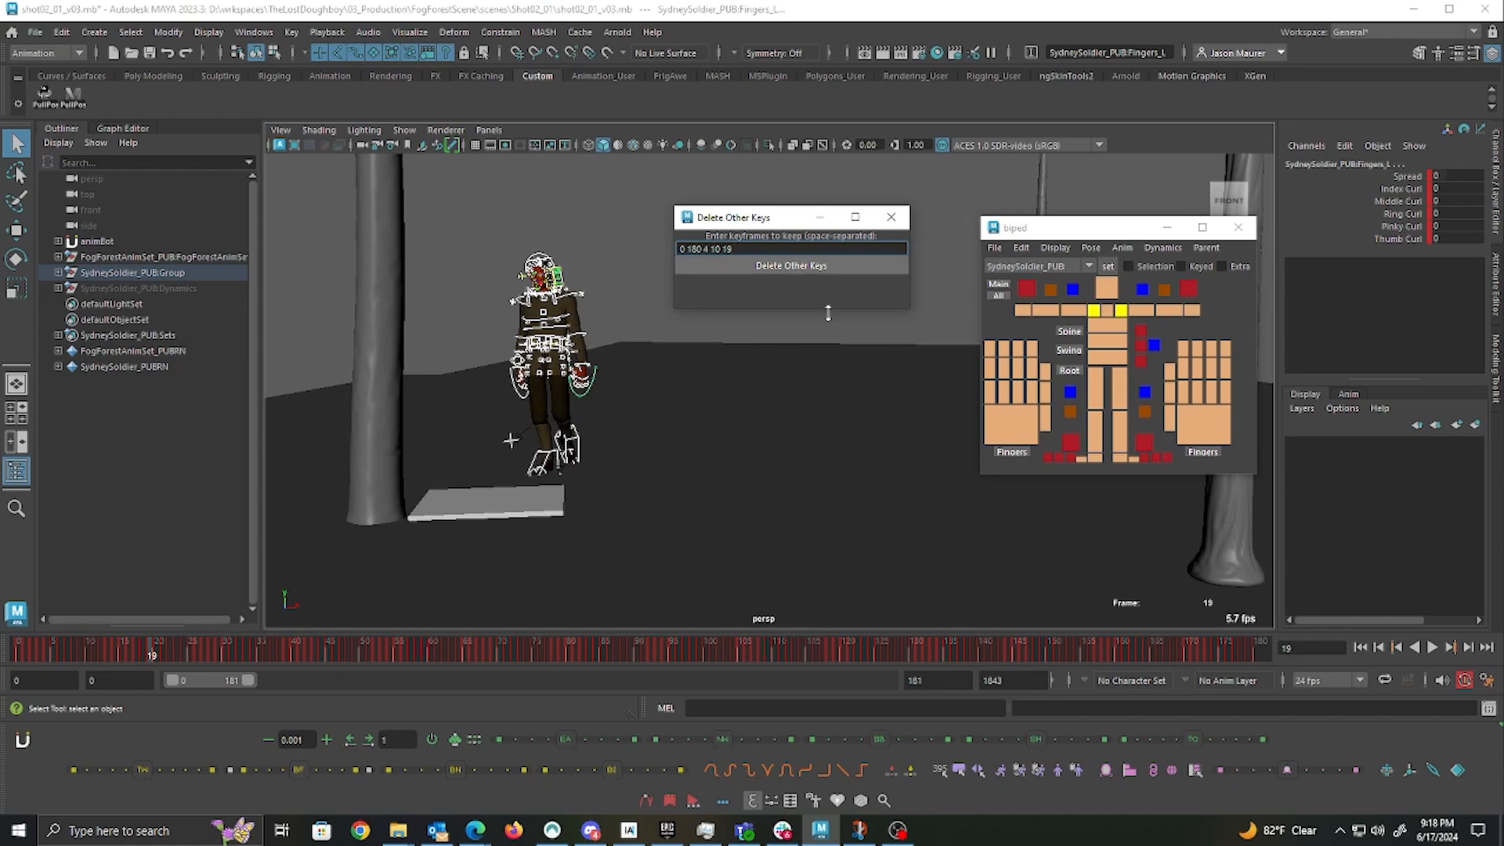
Add 165, 55, 72, 98 and 175 to the keyframes to keep, delete all other keys and scrub through the result
{"action": "type", "text": "65"}
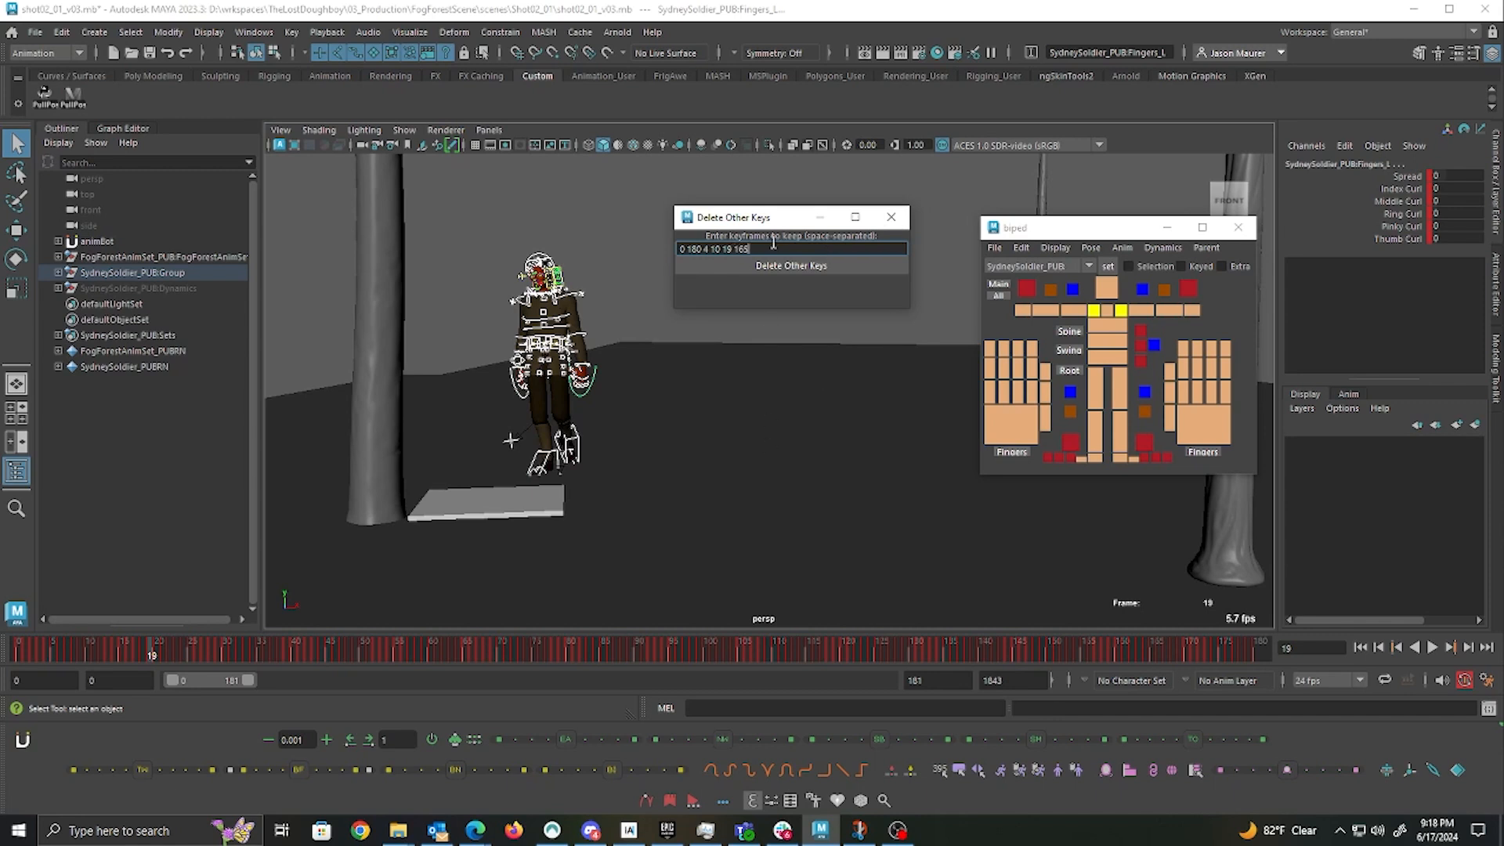
{"action": "type", "text": " 55 72 98 175"}
{"action": "left_click", "coordinate": [846, 268]}
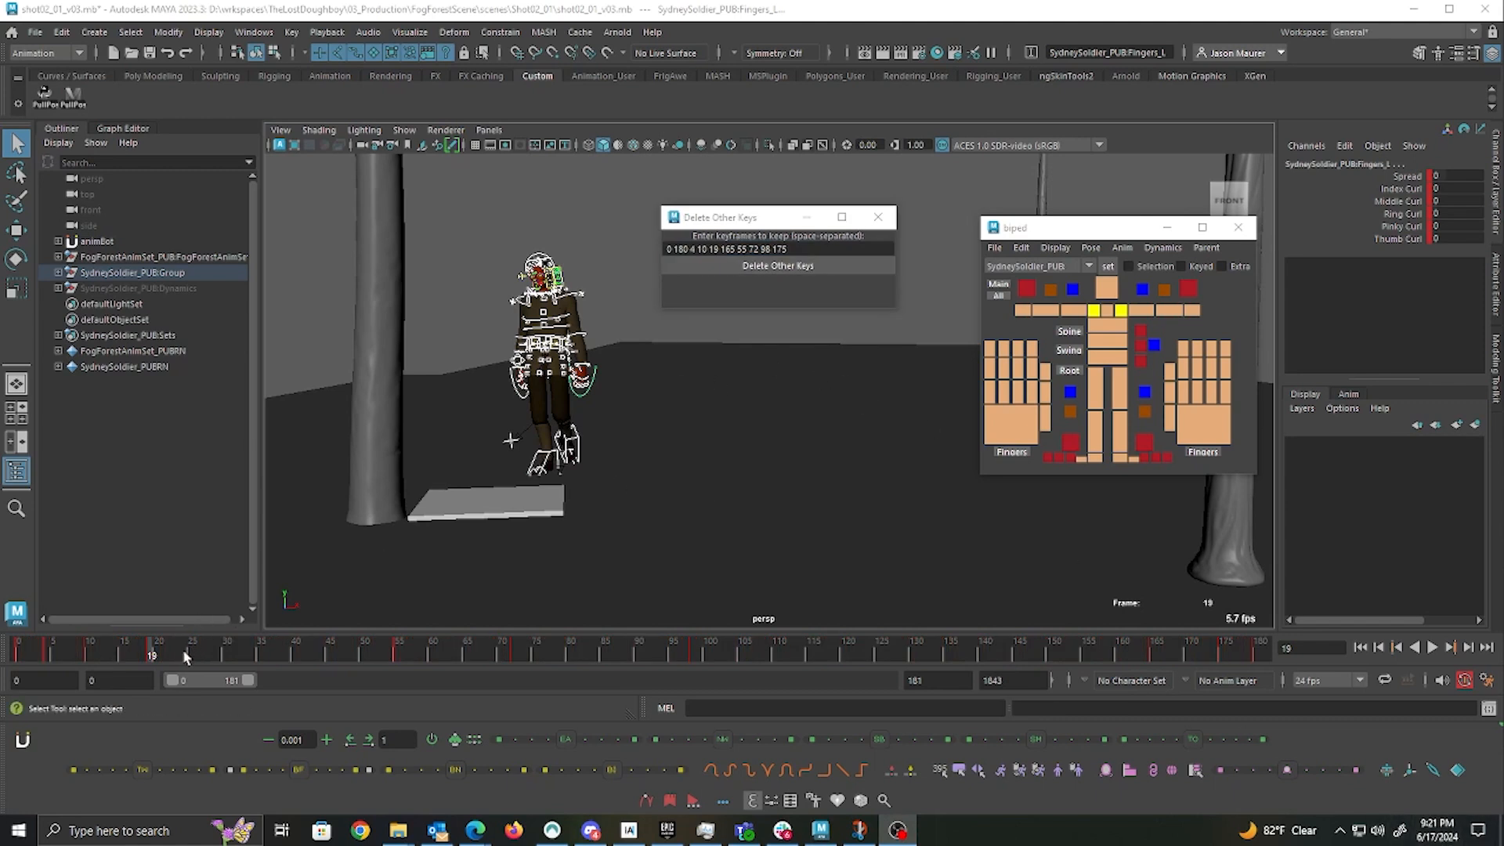
{"action": "left_click_drag", "start_coordinate": [136, 654], "coordinate": [724, 695]}
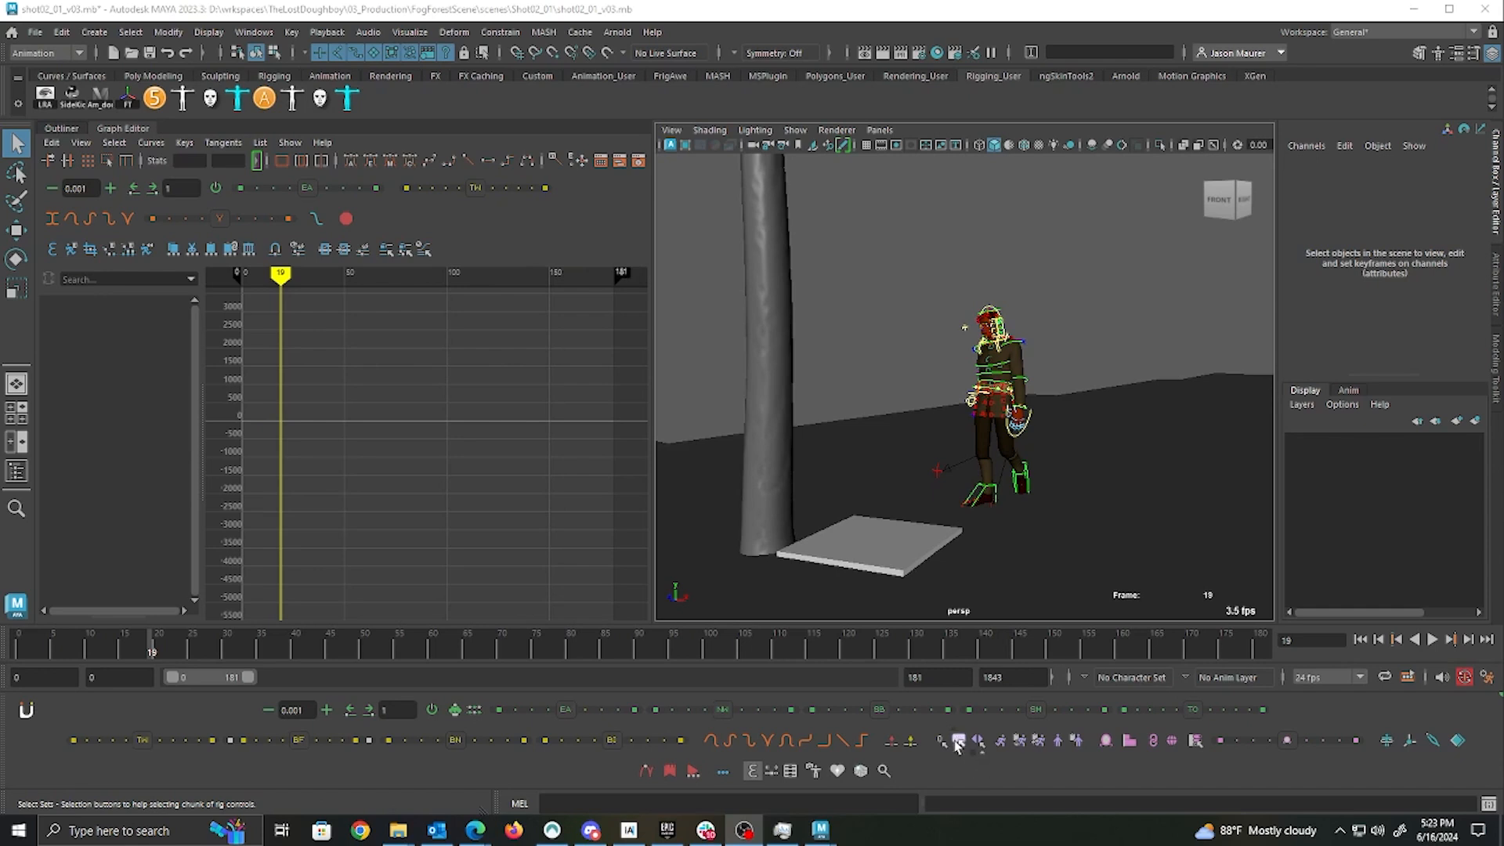
Show animBot's Select Sets bar and select the Mocap_Keys2, Knees_Feet1 and All1 sets in turn
{"action": "mouse_move", "coordinate": [955, 741]}
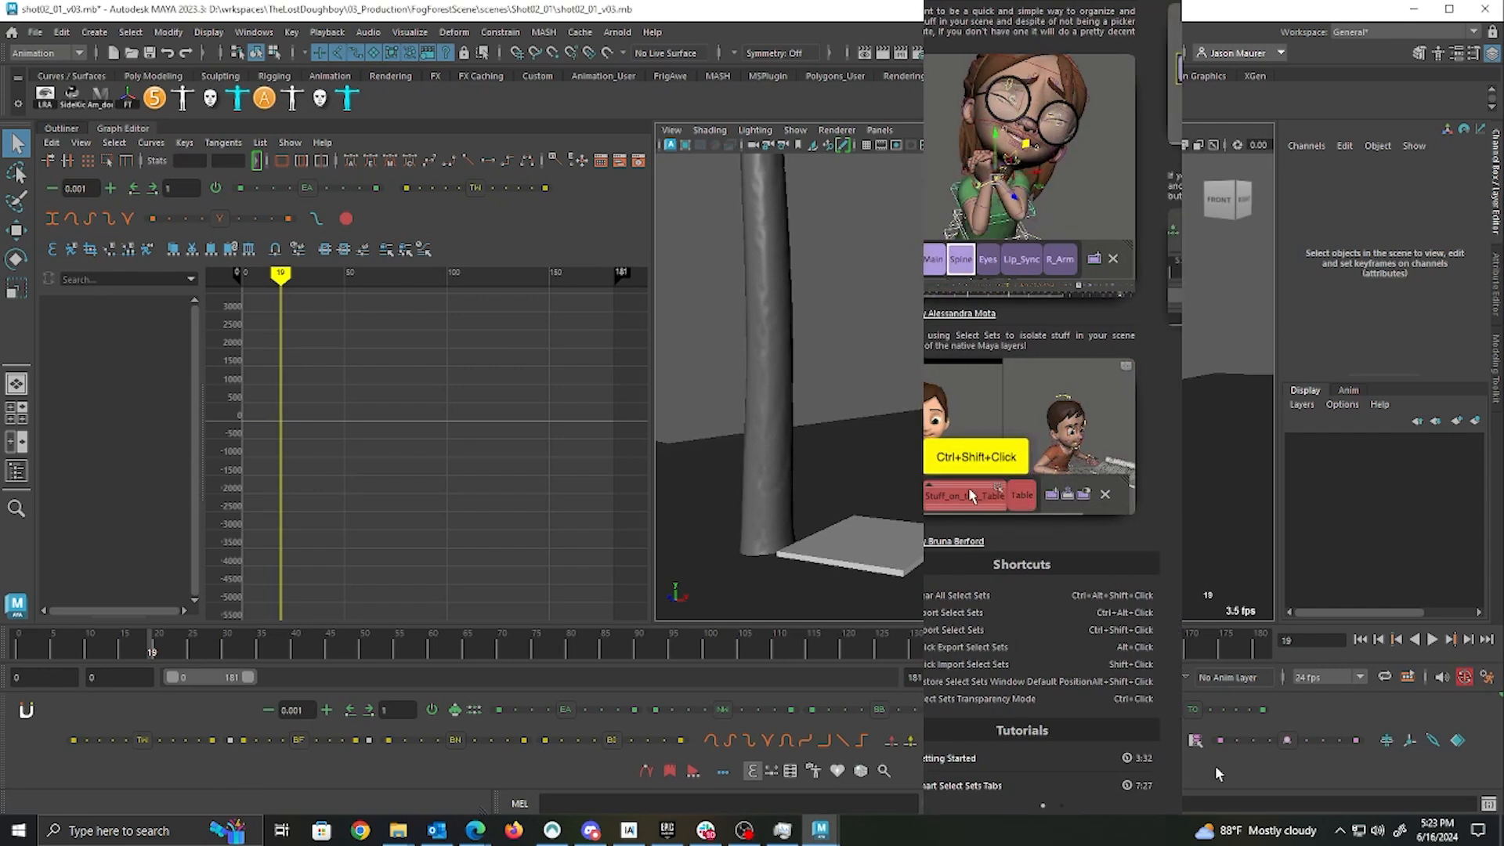
{"action": "left_click", "coordinate": [958, 740]}
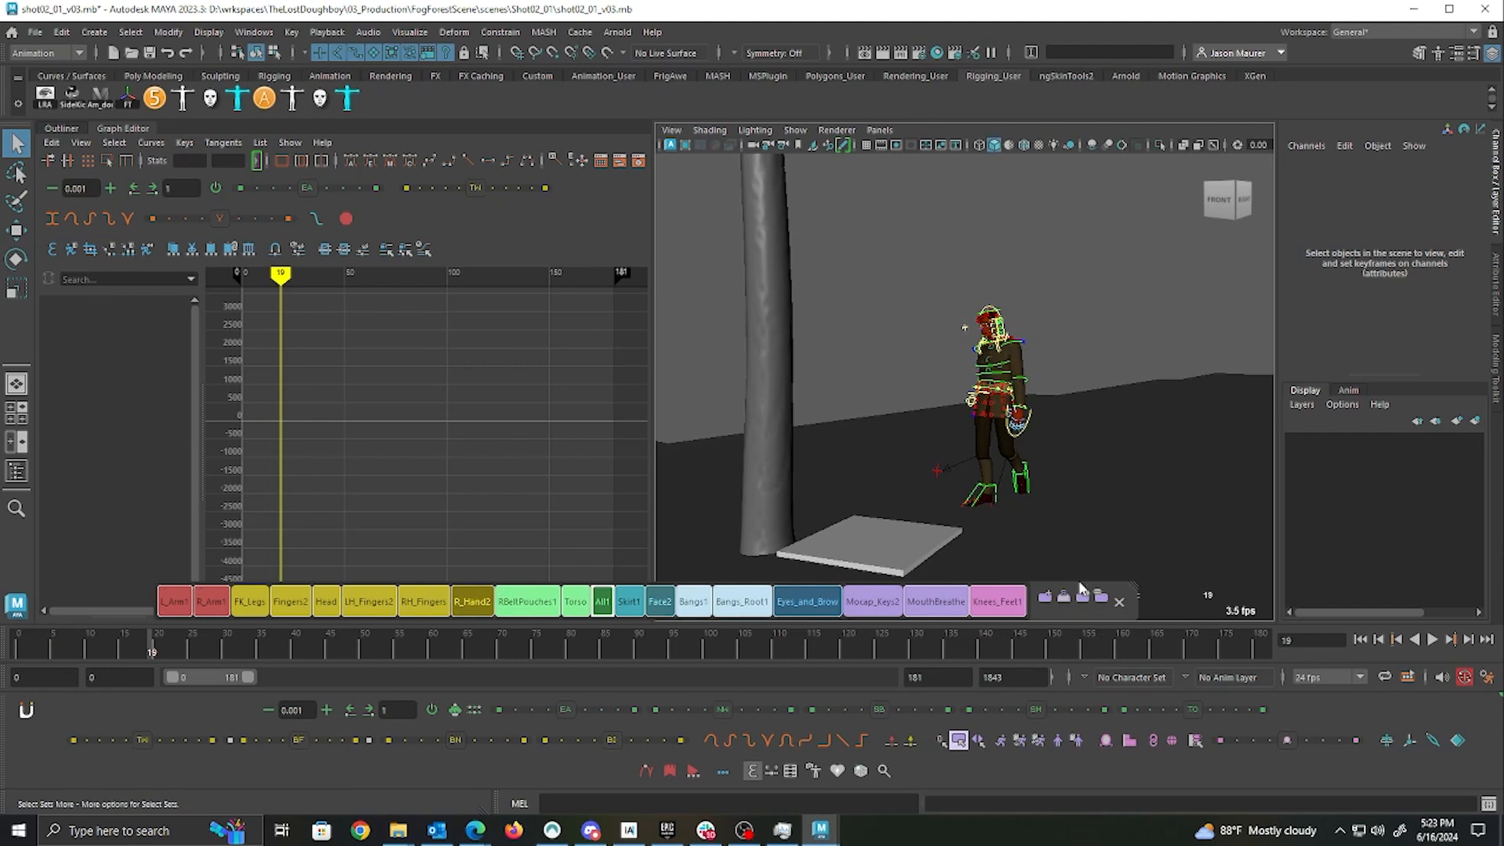
{"action": "left_click", "coordinate": [871, 611]}
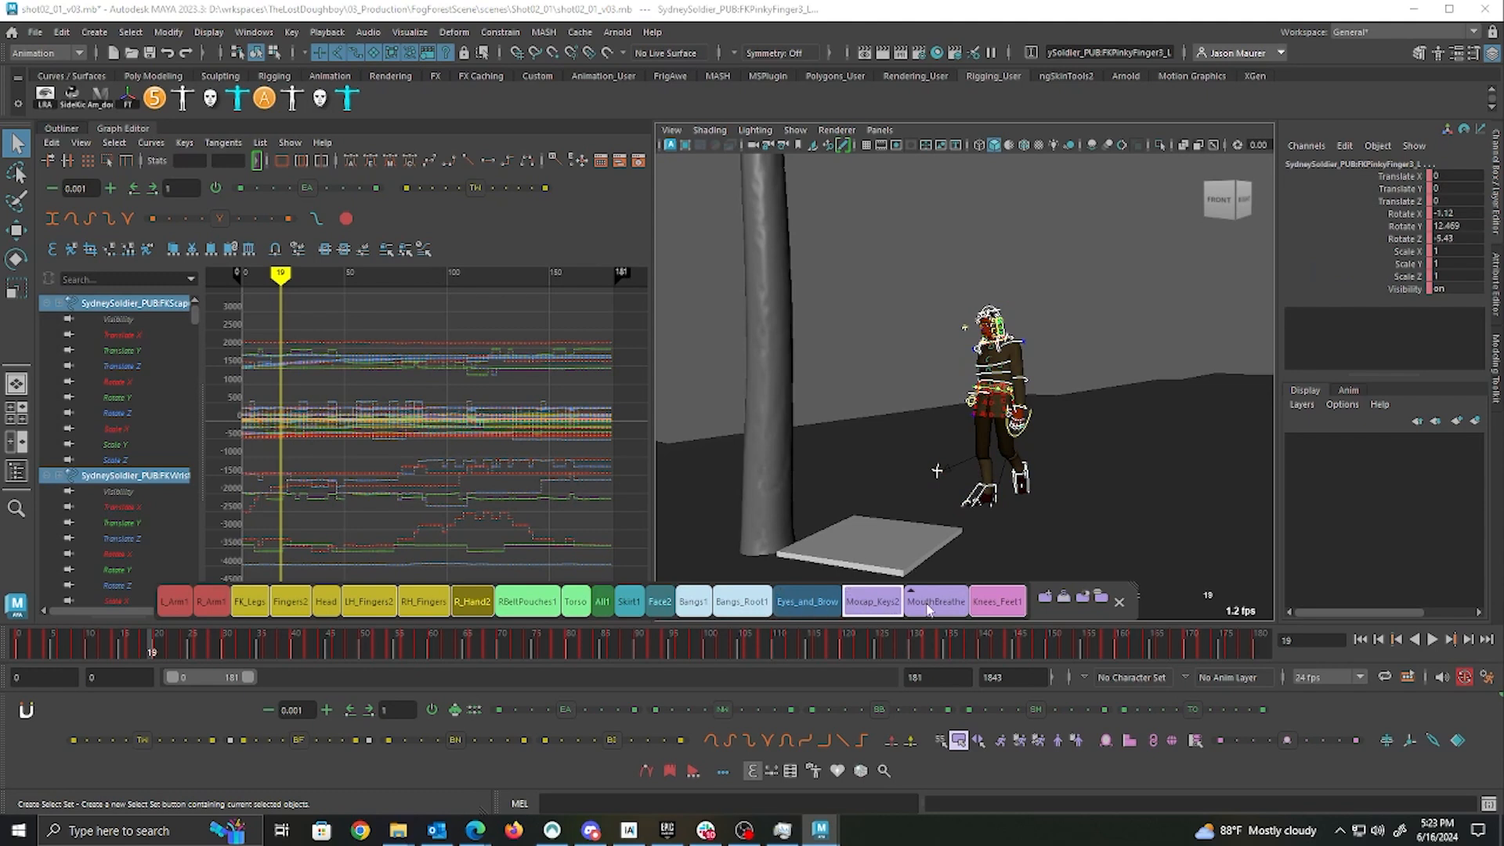
{"action": "left_click", "coordinate": [999, 607]}
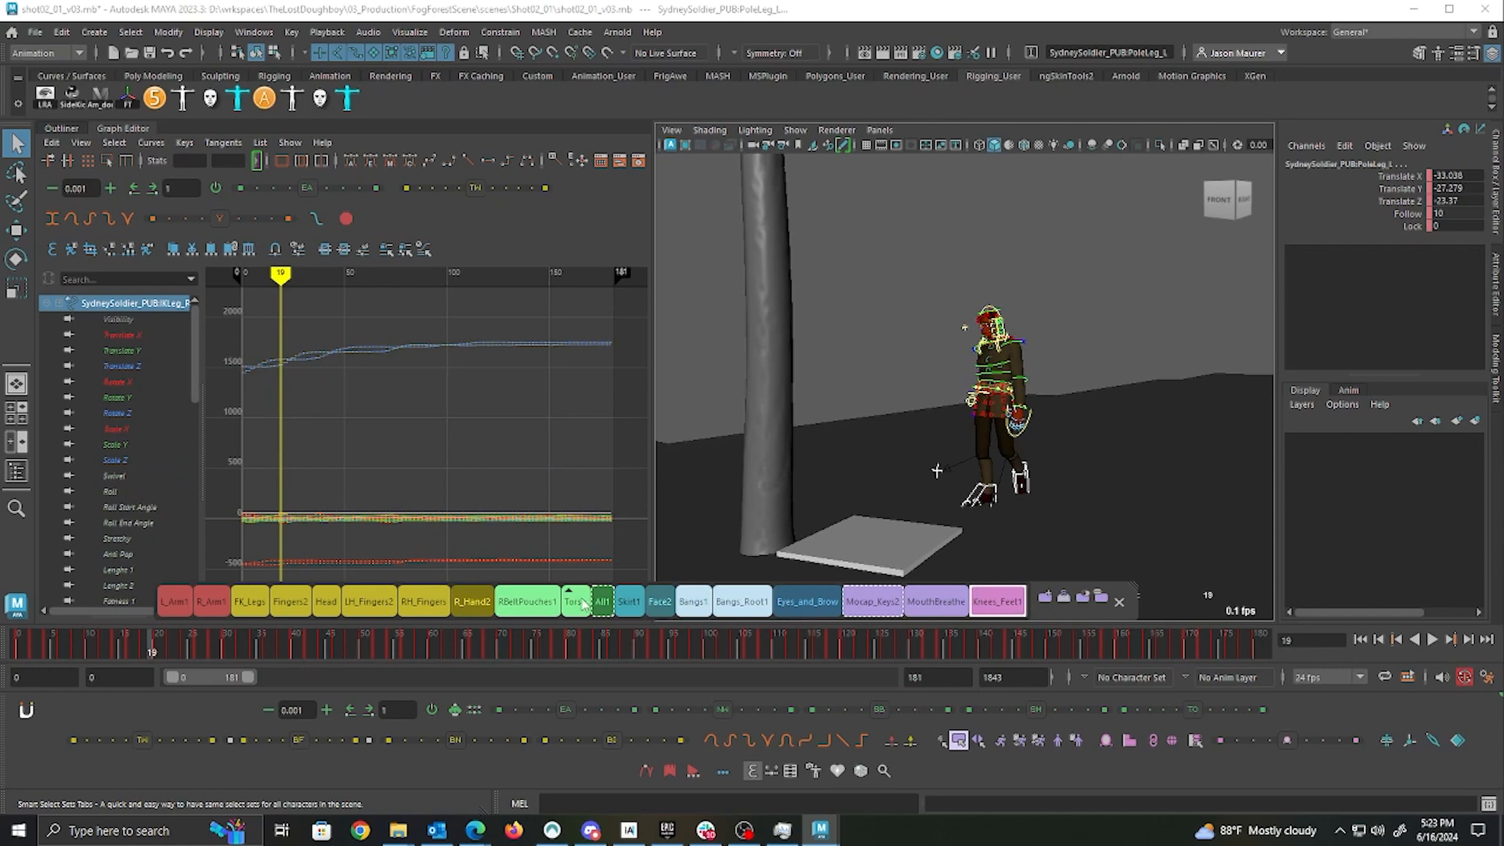
{"action": "left_click", "coordinate": [609, 605]}
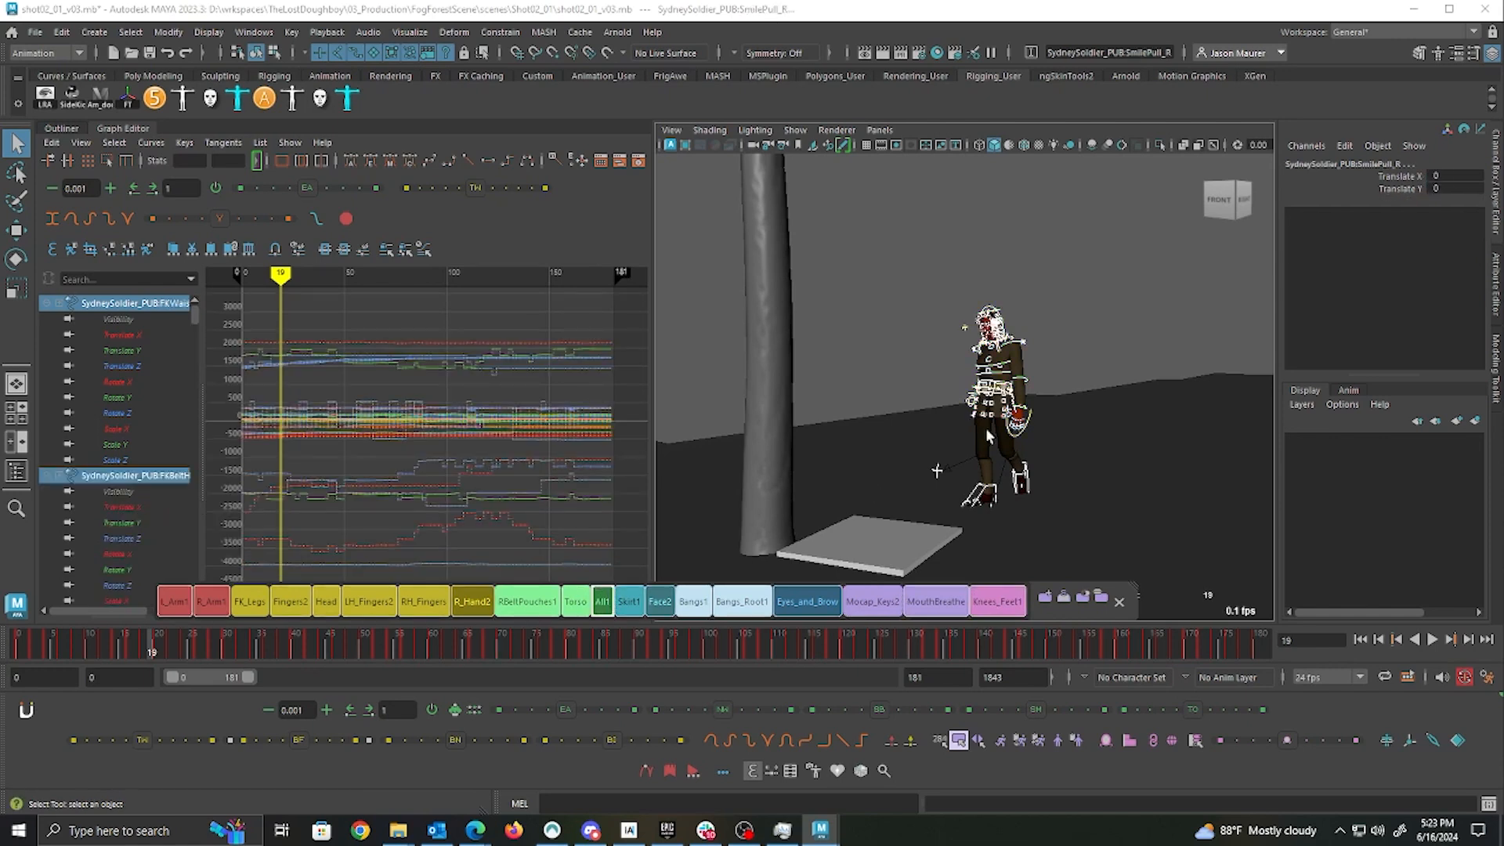
Check the controls of the hand, finger, leg and arm select sets, ending with L_Arm1
{"action": "left_click", "coordinate": [475, 603]}
{"action": "left_click", "coordinate": [415, 611]}
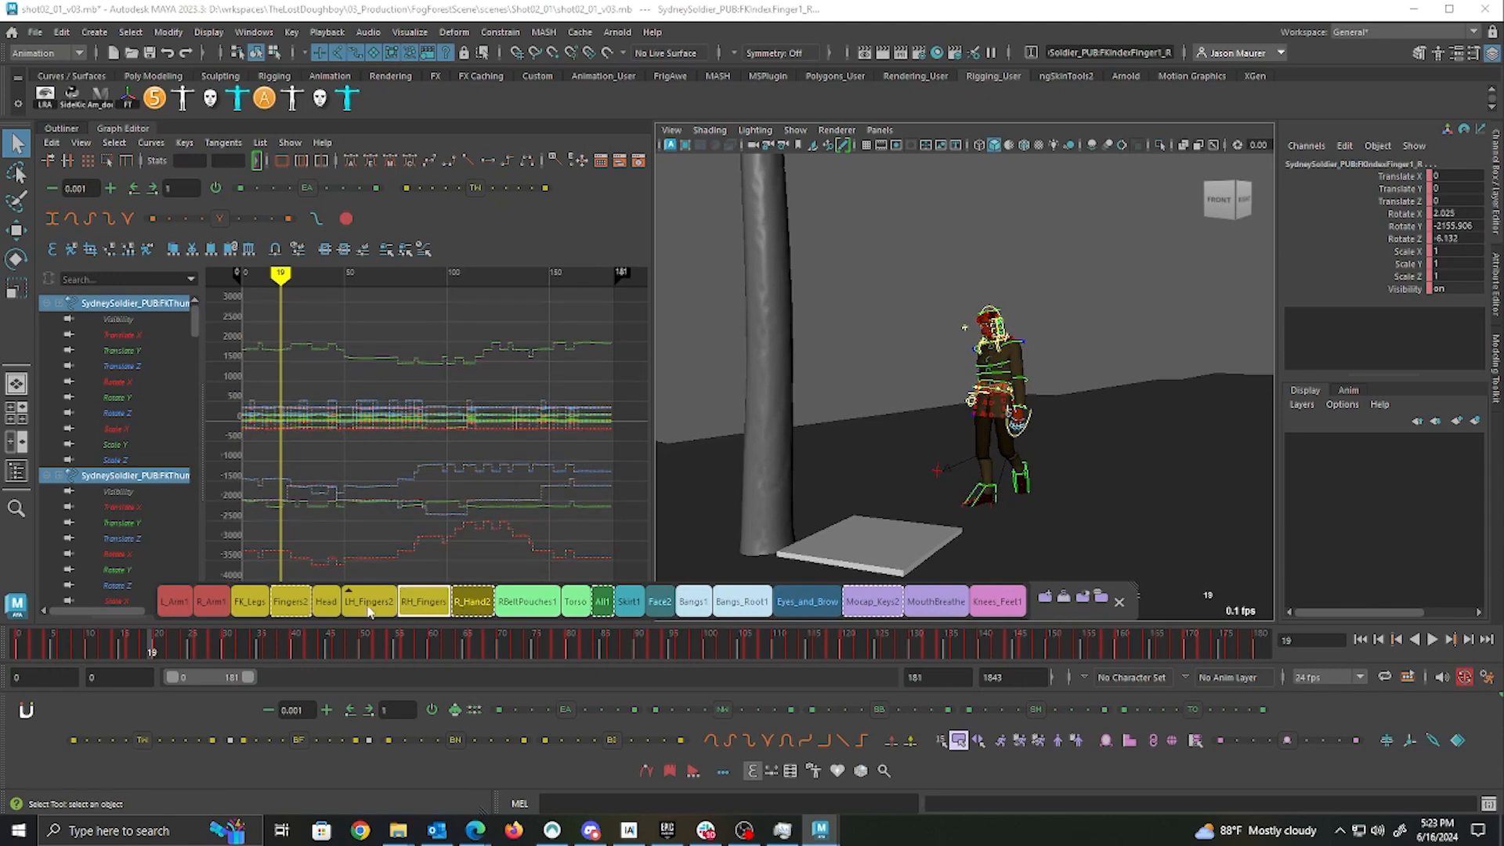
{"action": "left_click", "coordinate": [290, 602]}
{"action": "left_click", "coordinate": [262, 609]}
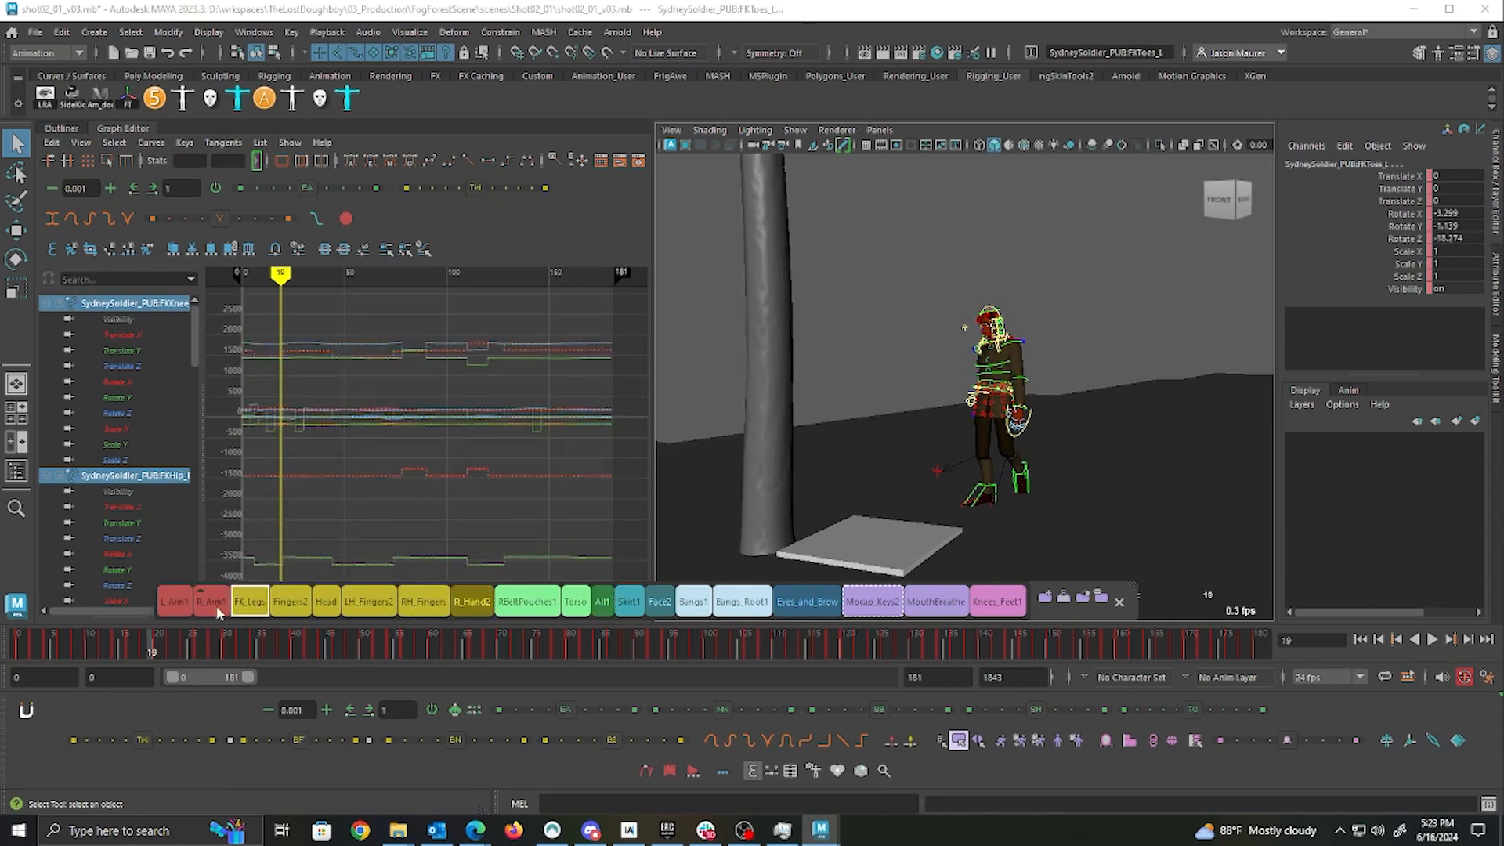
{"action": "left_click", "coordinate": [174, 603]}
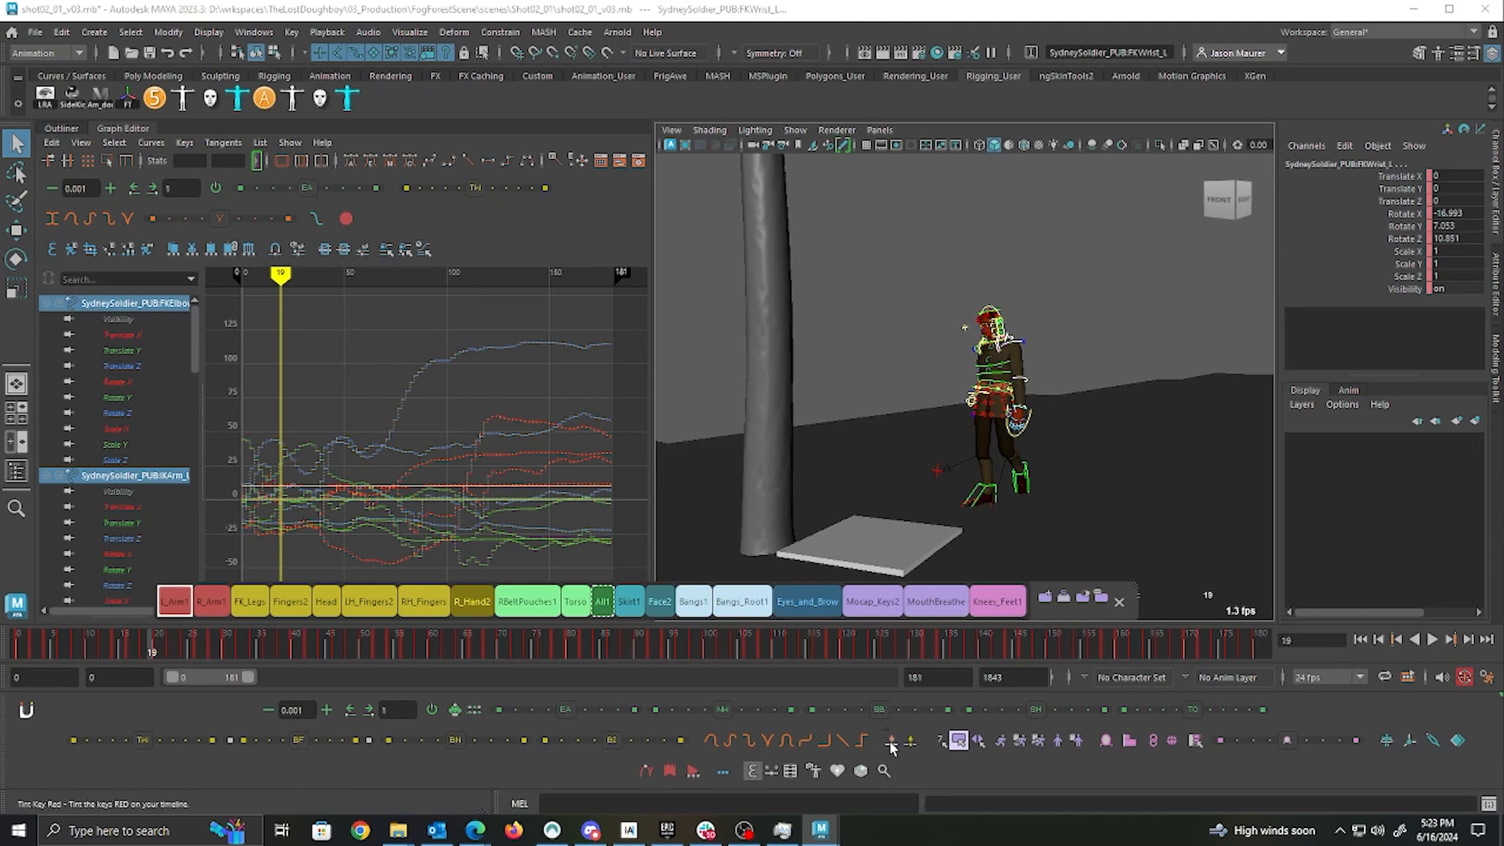
Select the All1 set and tint all of its keys across the whole timeline yellow, then scrub to frame 114
{"action": "mouse_move", "coordinate": [892, 746]}
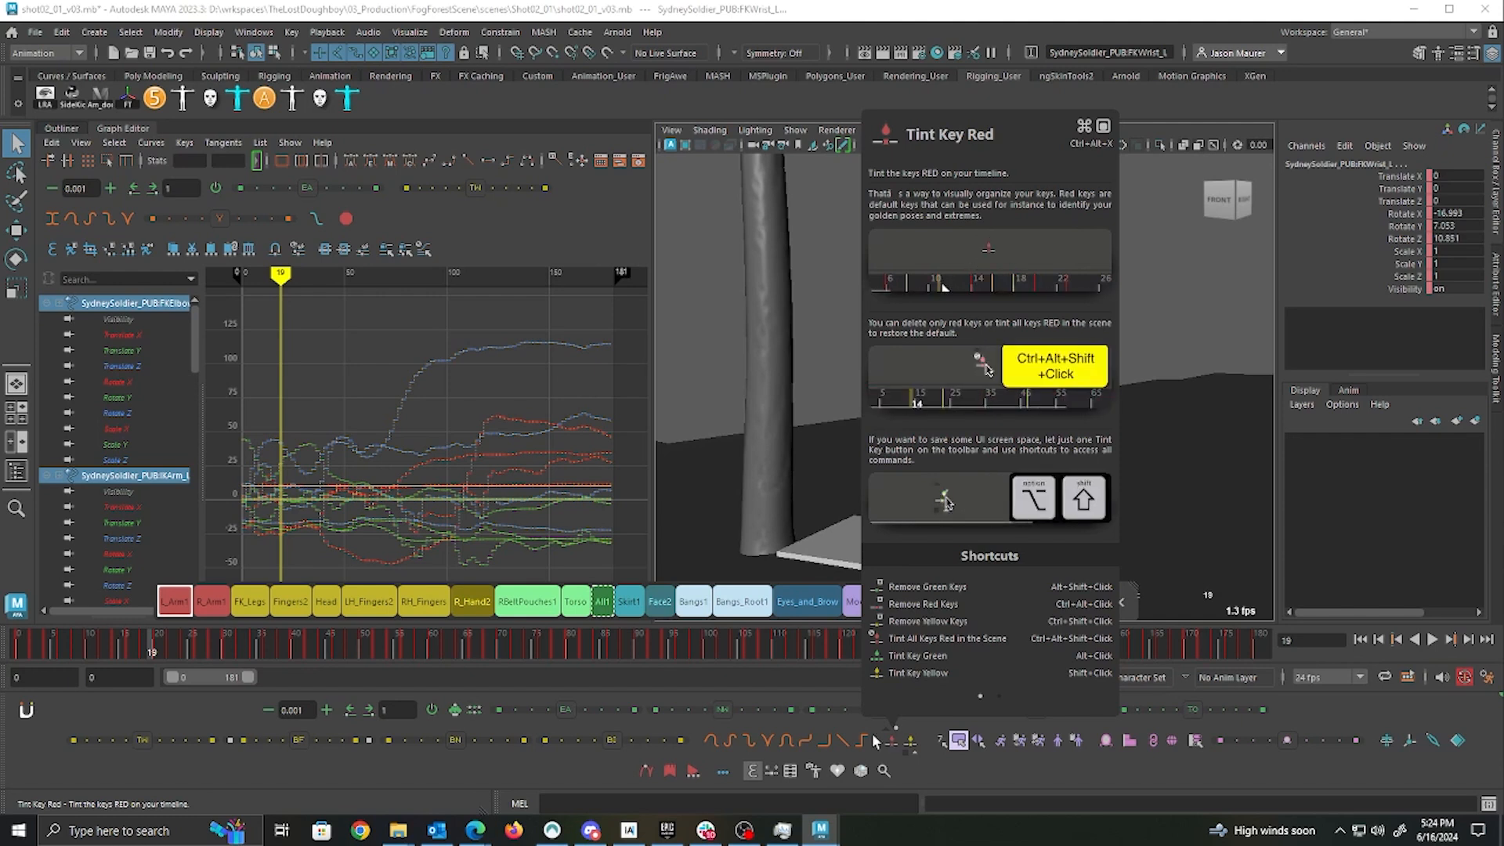
{"action": "left_click", "coordinate": [602, 602]}
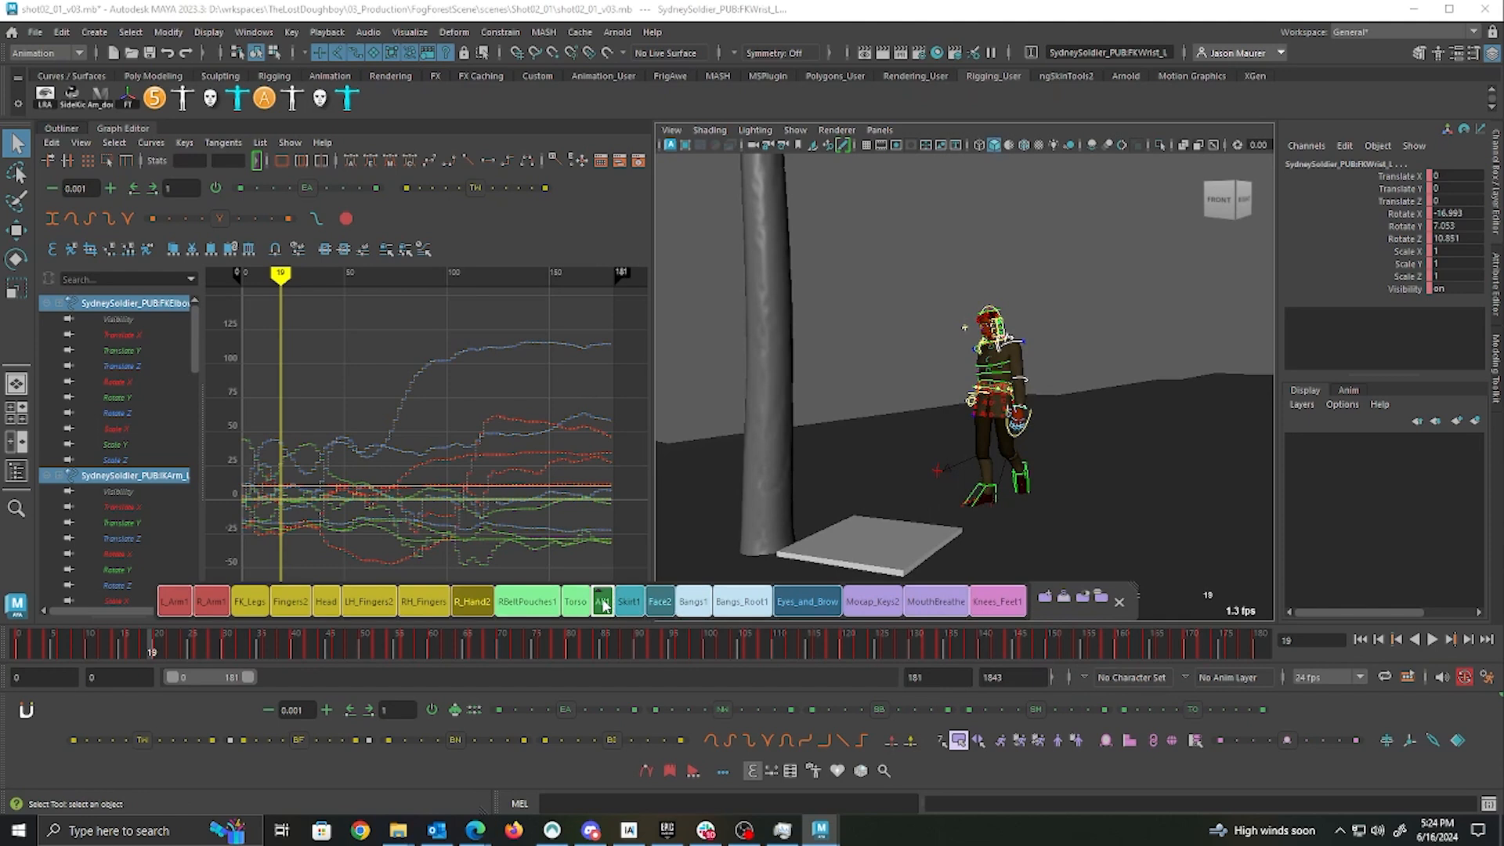
{"action": "double_click", "coordinate": [622, 641]}
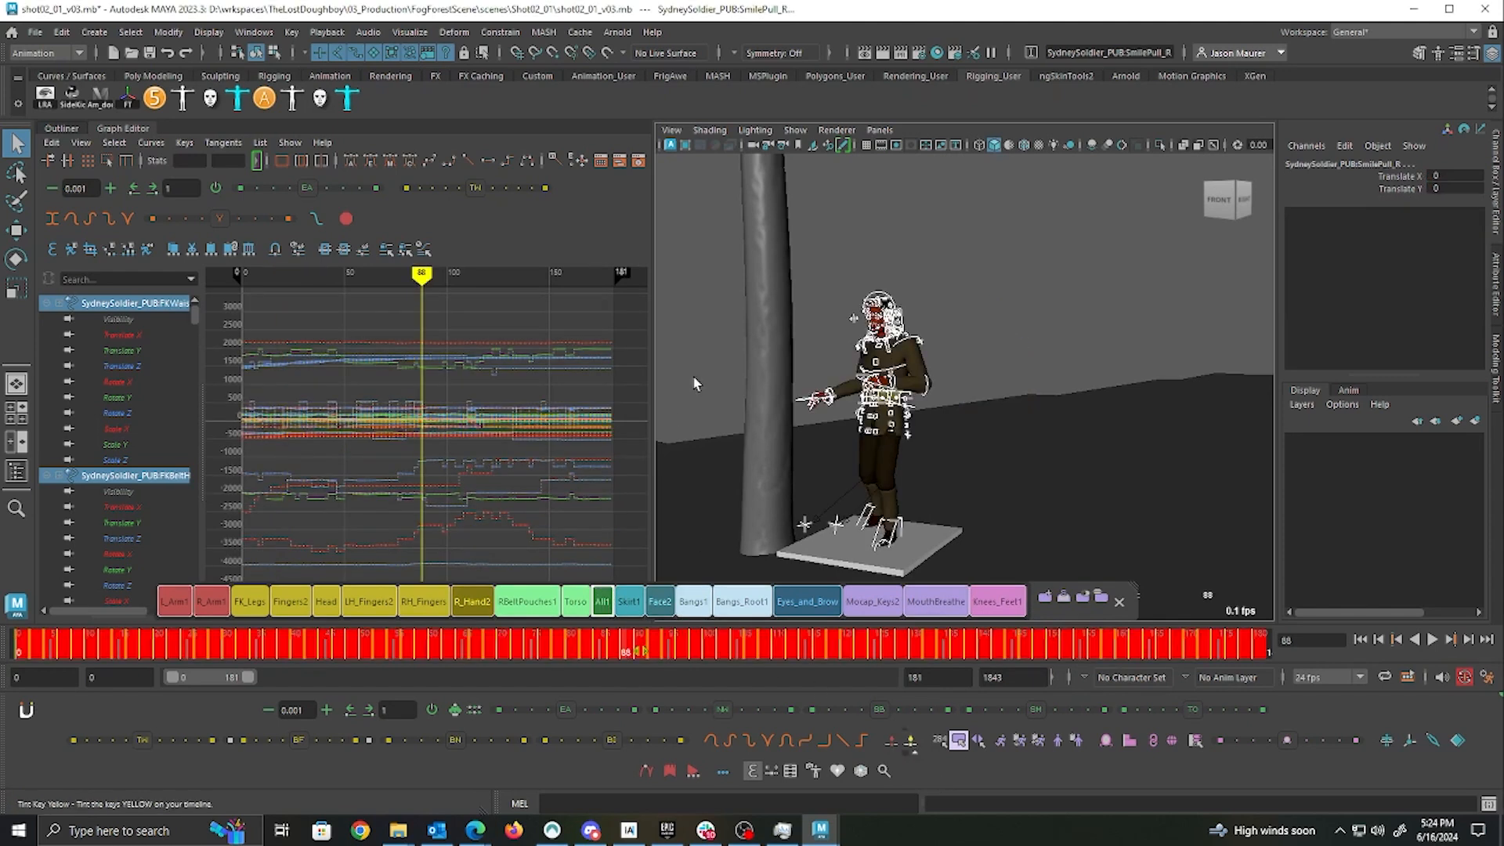
{"action": "left_click", "coordinate": [721, 649]}
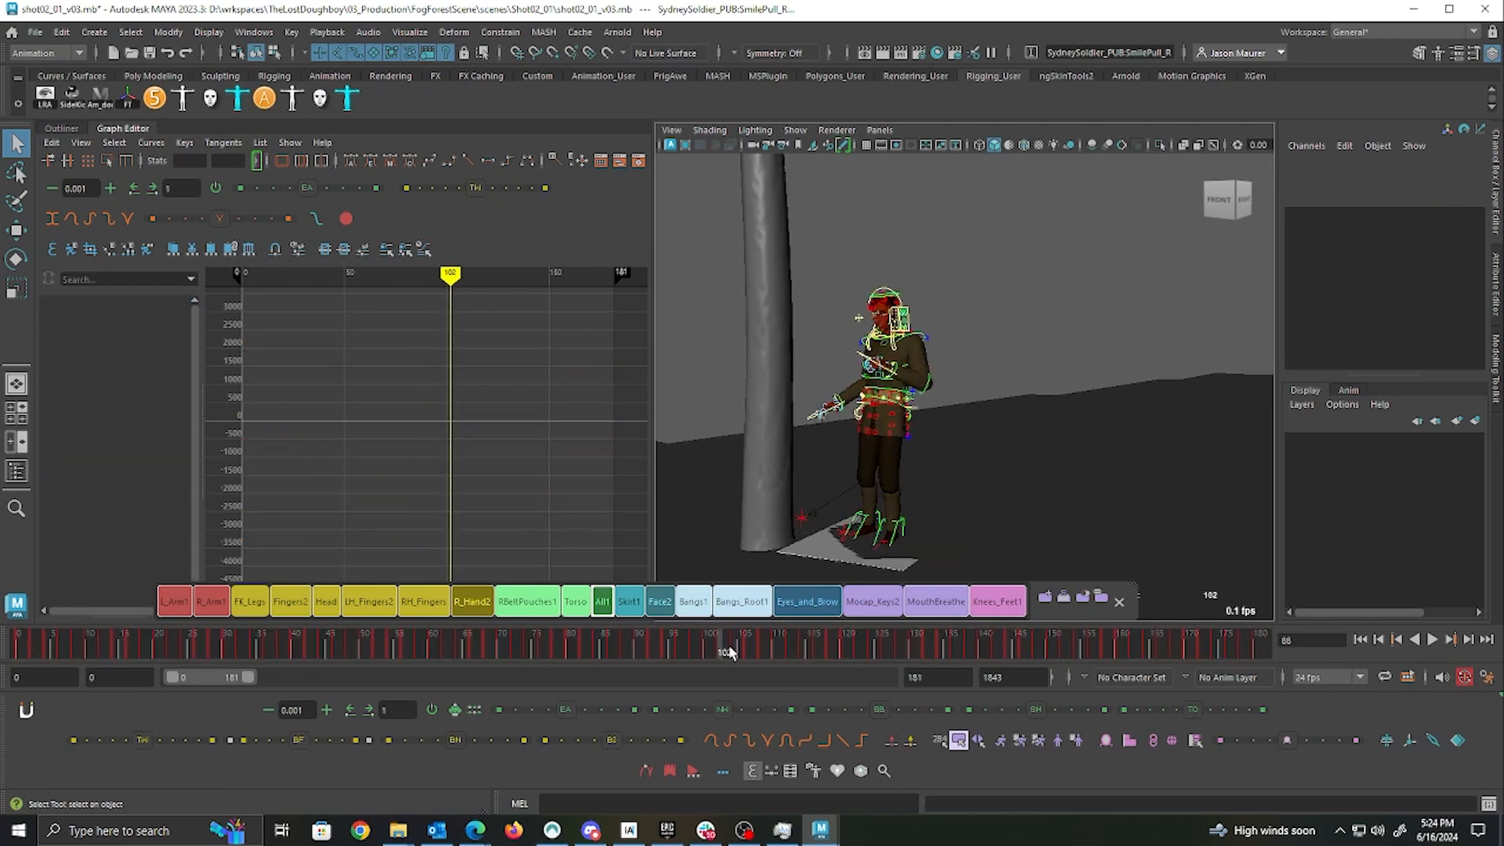
{"action": "left_click", "coordinate": [804, 645]}
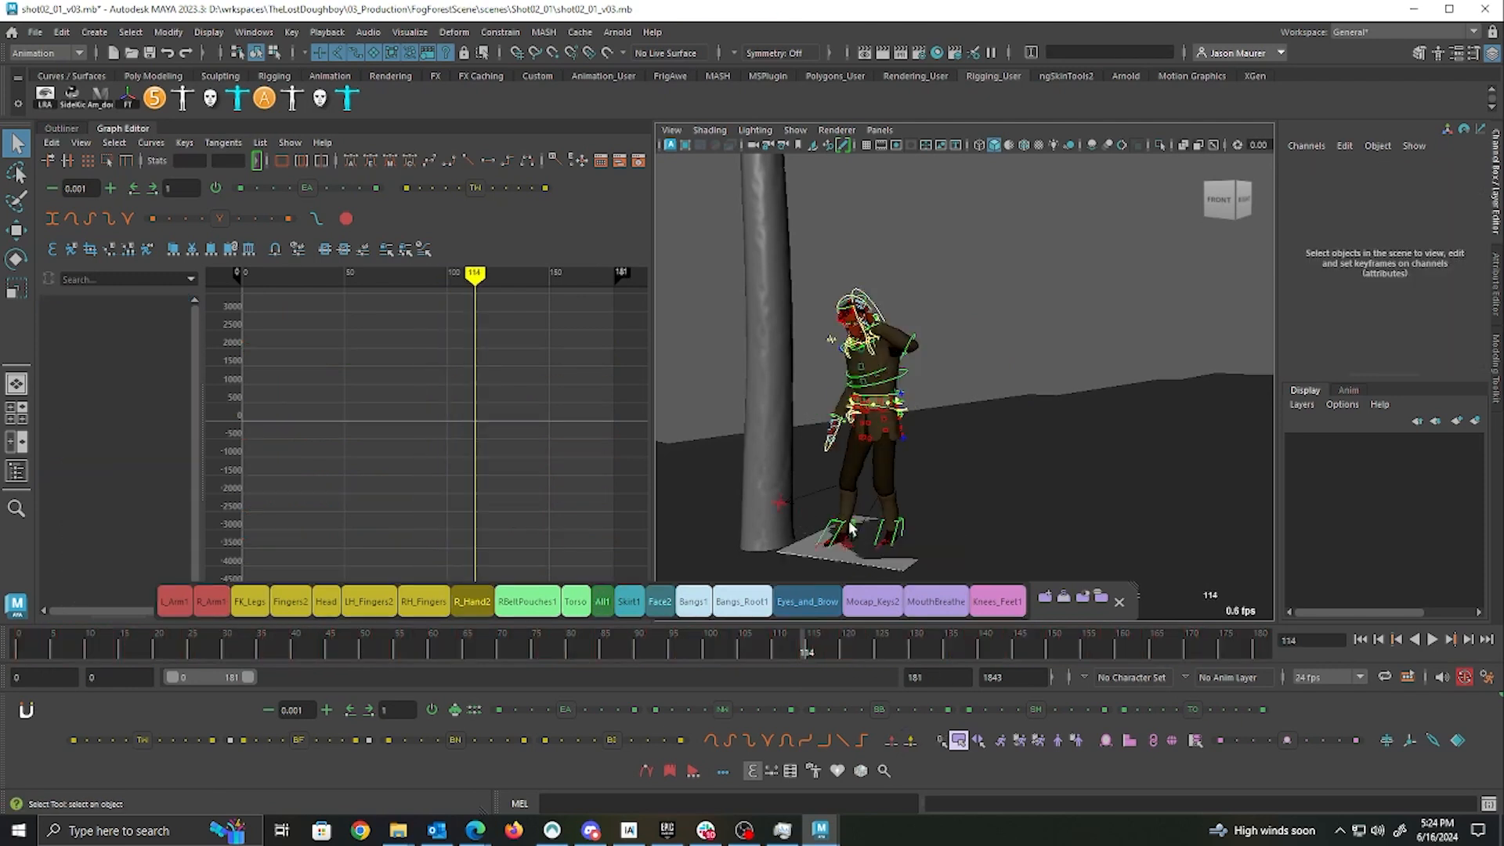
Select the All1 set and tint its keys at frames 0 and 180 red
{"action": "left_click", "coordinate": [605, 610]}
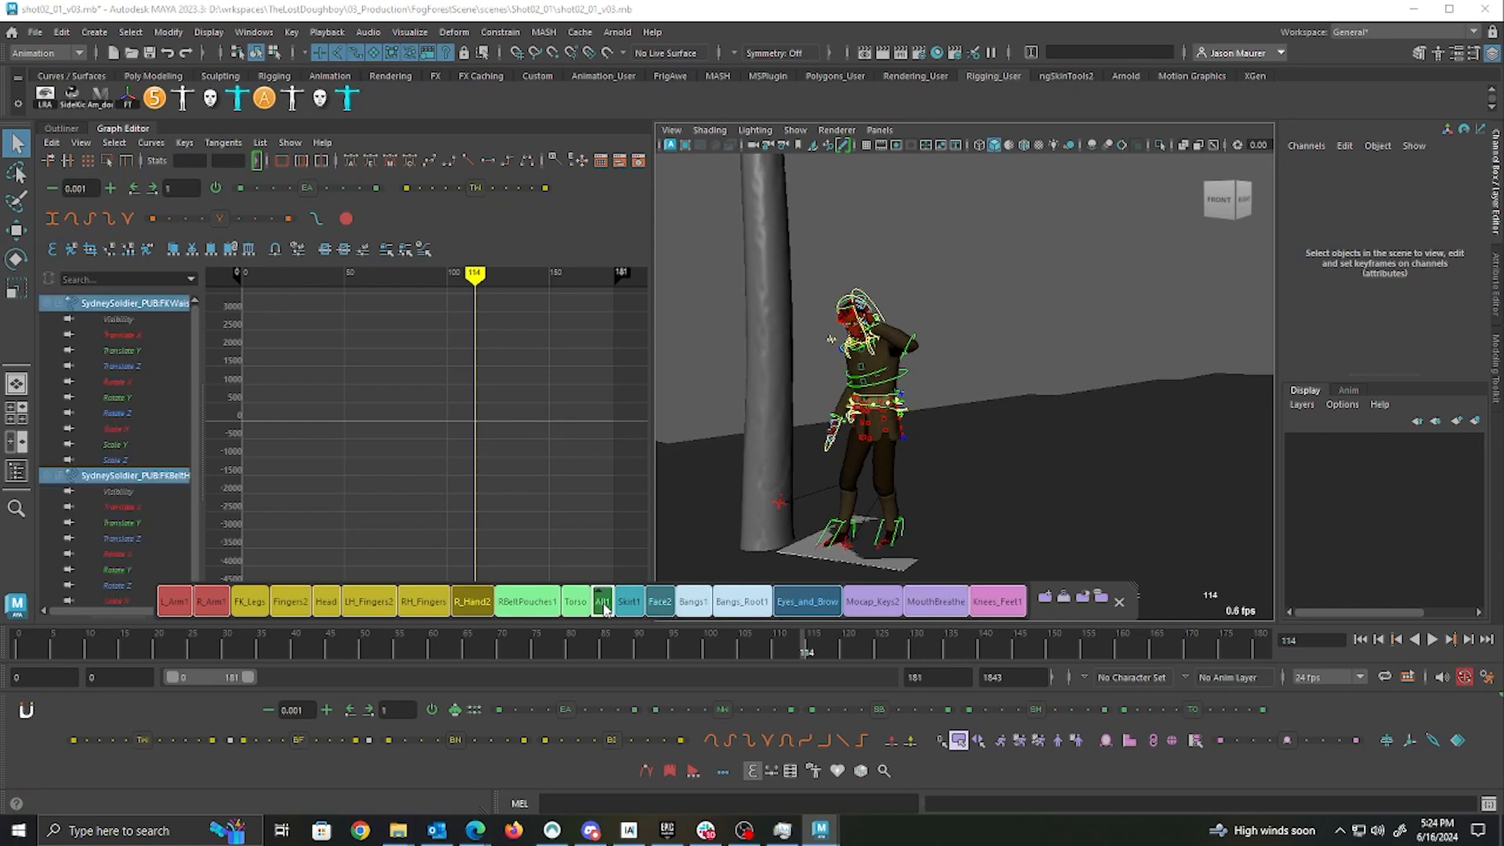
{"action": "left_click", "coordinate": [39, 644]}
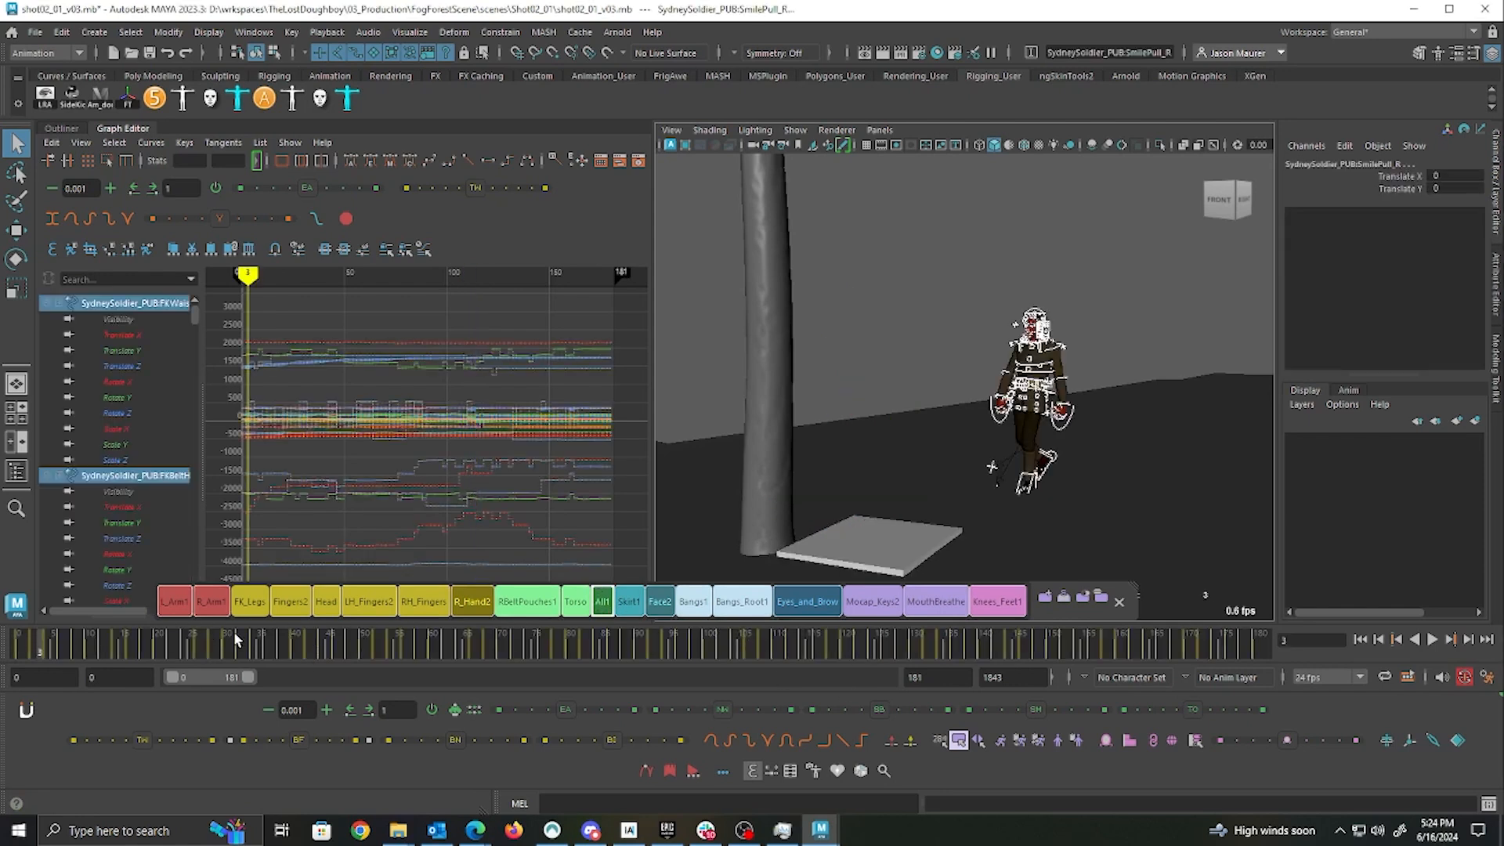
{"action": "left_click", "coordinate": [17, 651]}
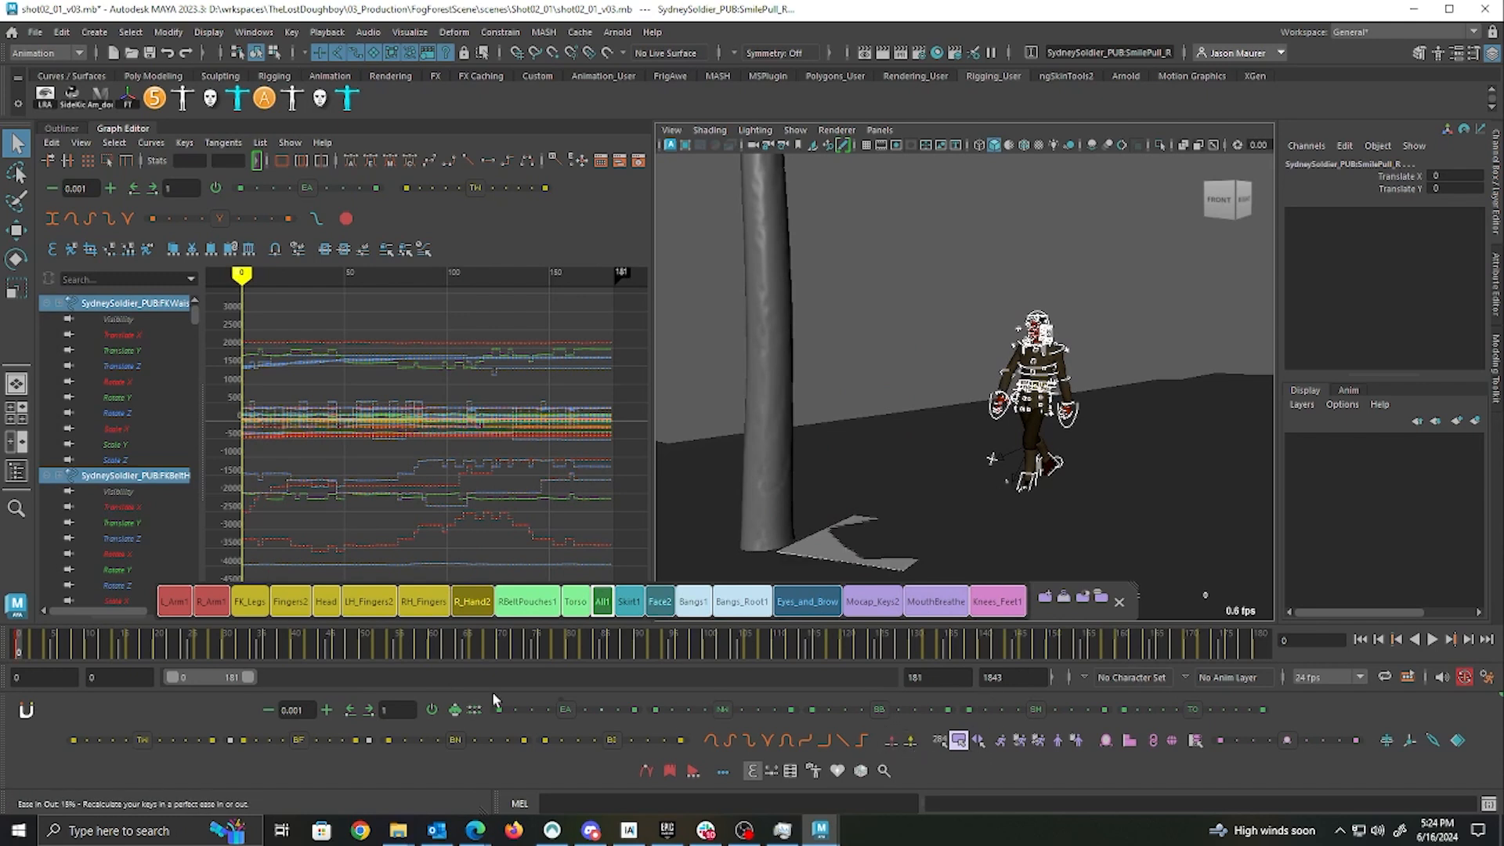
{"action": "left_click", "coordinate": [1253, 648]}
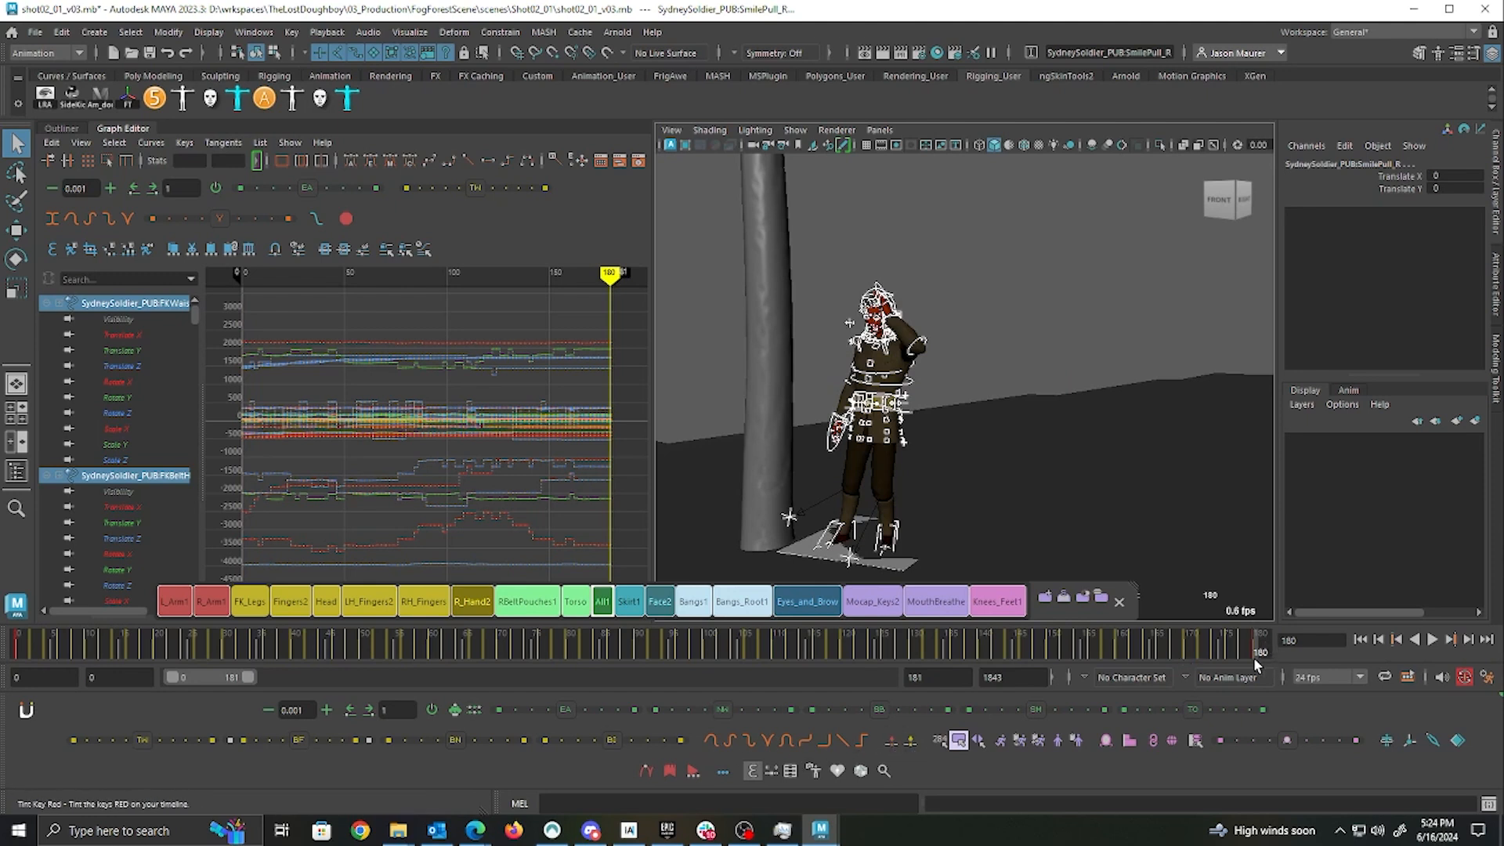
Review the walk from frame 0, tint its key poses up to frame 30 red, and hide the rig controls
{"action": "left_click", "coordinate": [33, 655]}
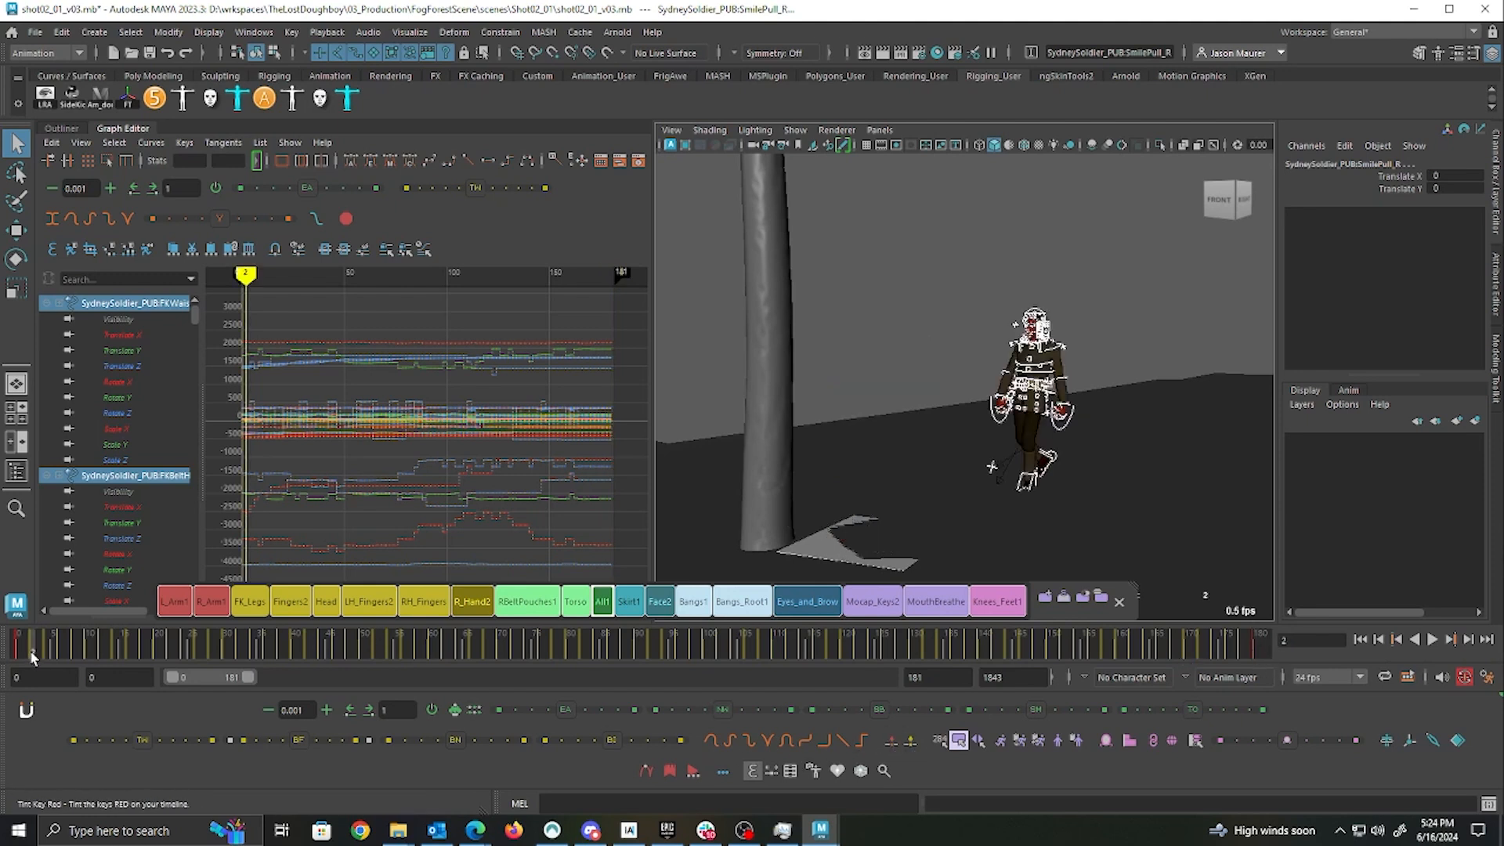
{"action": "key", "text": "comma"}
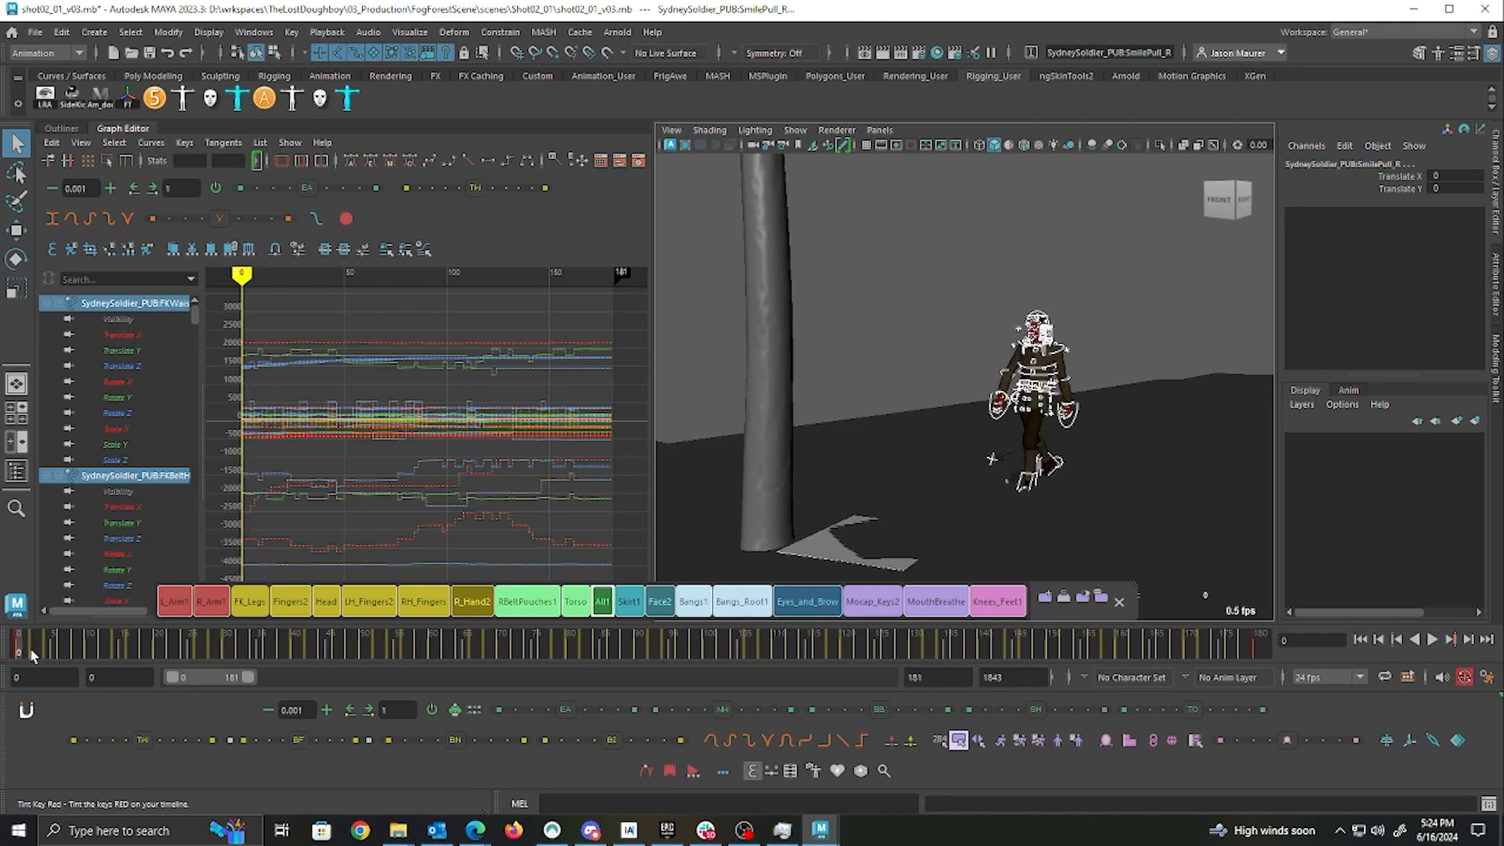
{"action": "key", "text": "alt+v"}
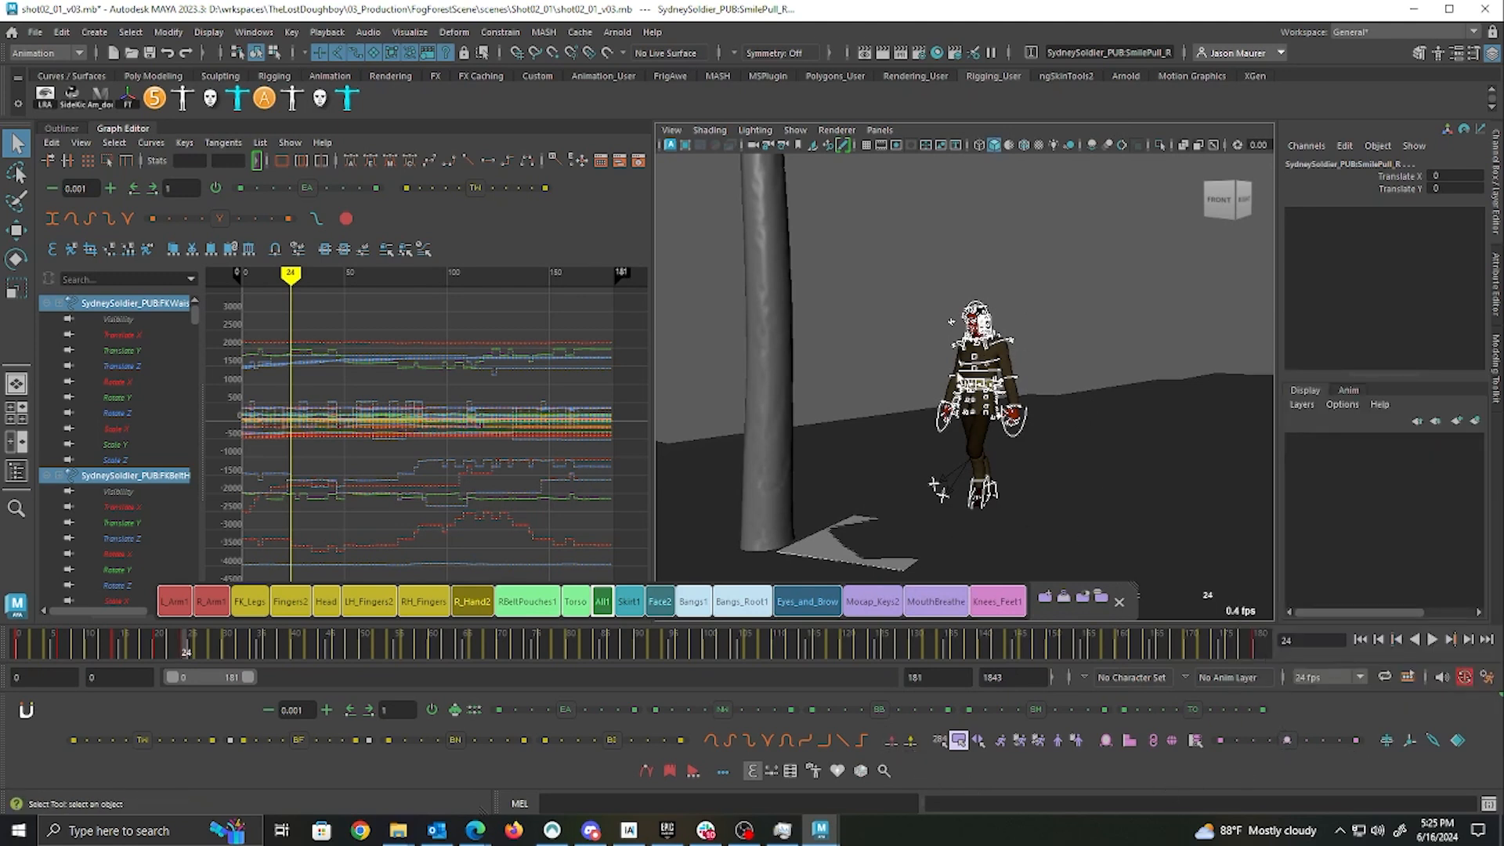
{"action": "key", "text": "alt+1"}
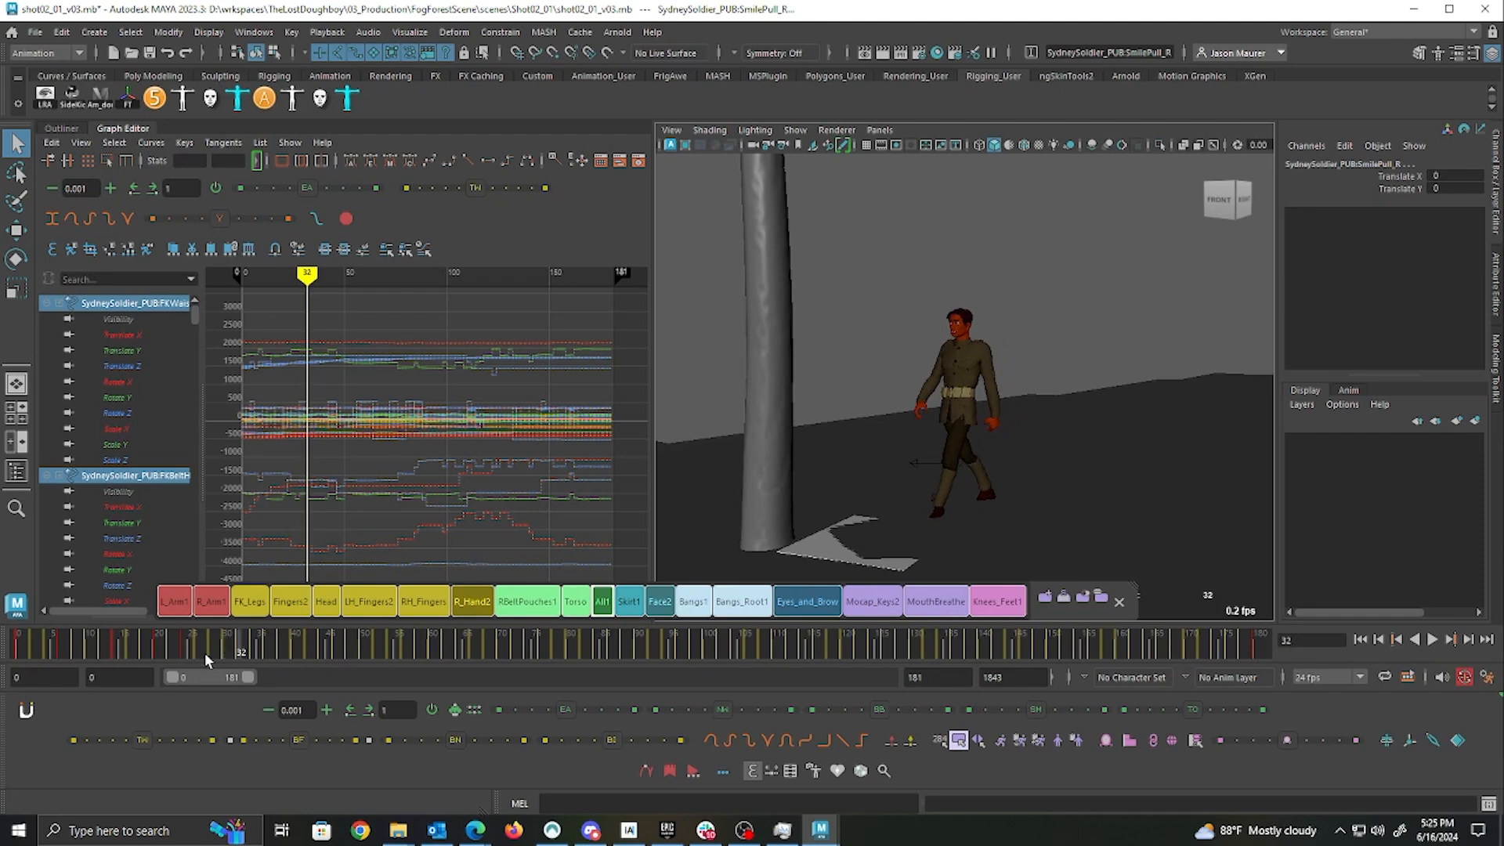
{"action": "key", "text": "comma"}
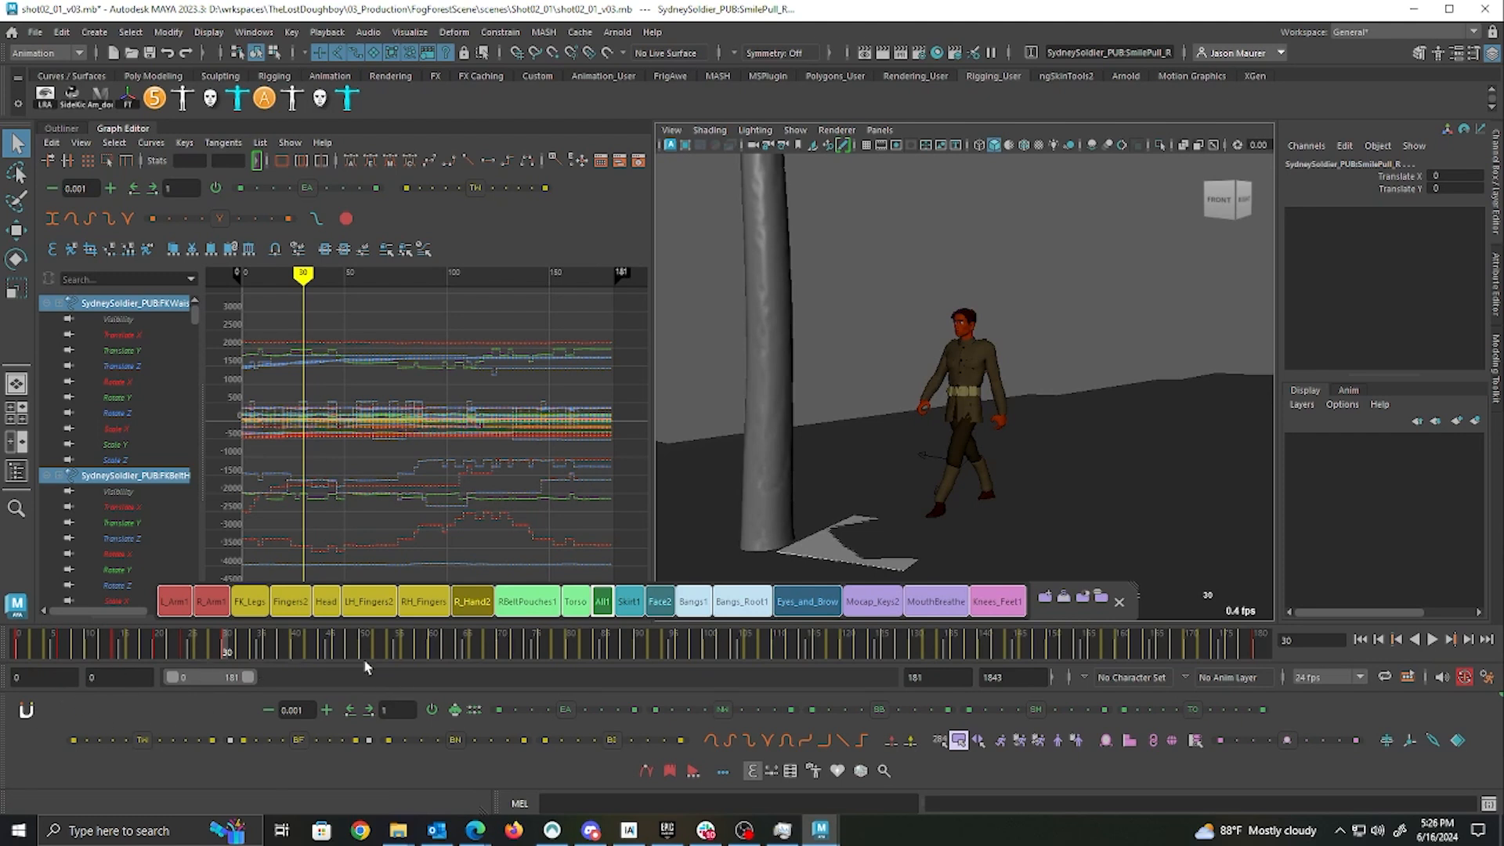
Check animBot's red key options, then remove all yellow-tinted keys from the All1 set, leaving the red key poses
{"action": "right_click", "coordinate": [895, 747]}
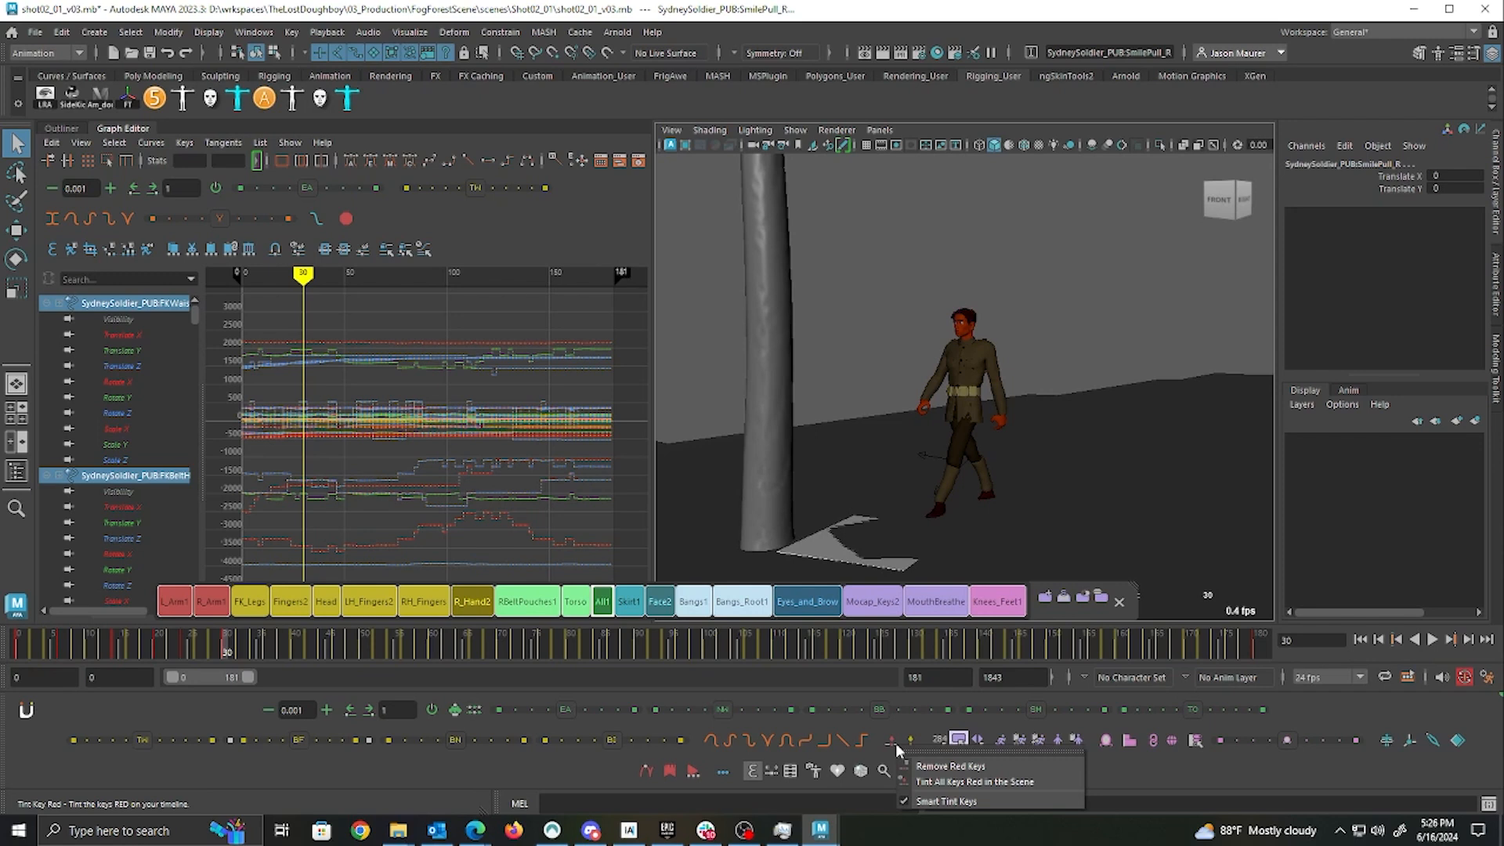
{"action": "left_click", "coordinate": [951, 767]}
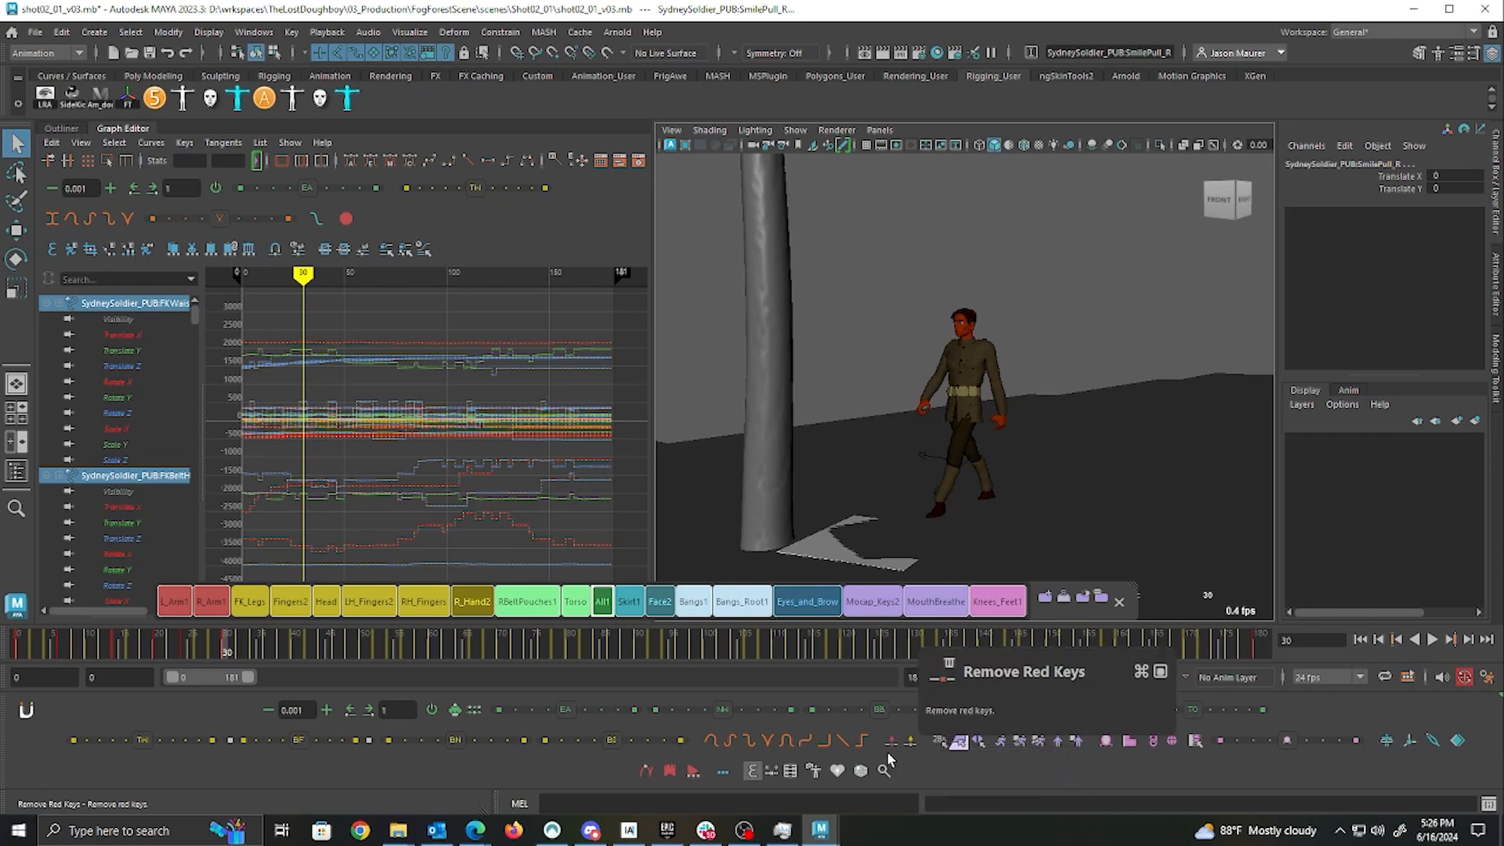
{"action": "mouse_move", "coordinate": [912, 745]}
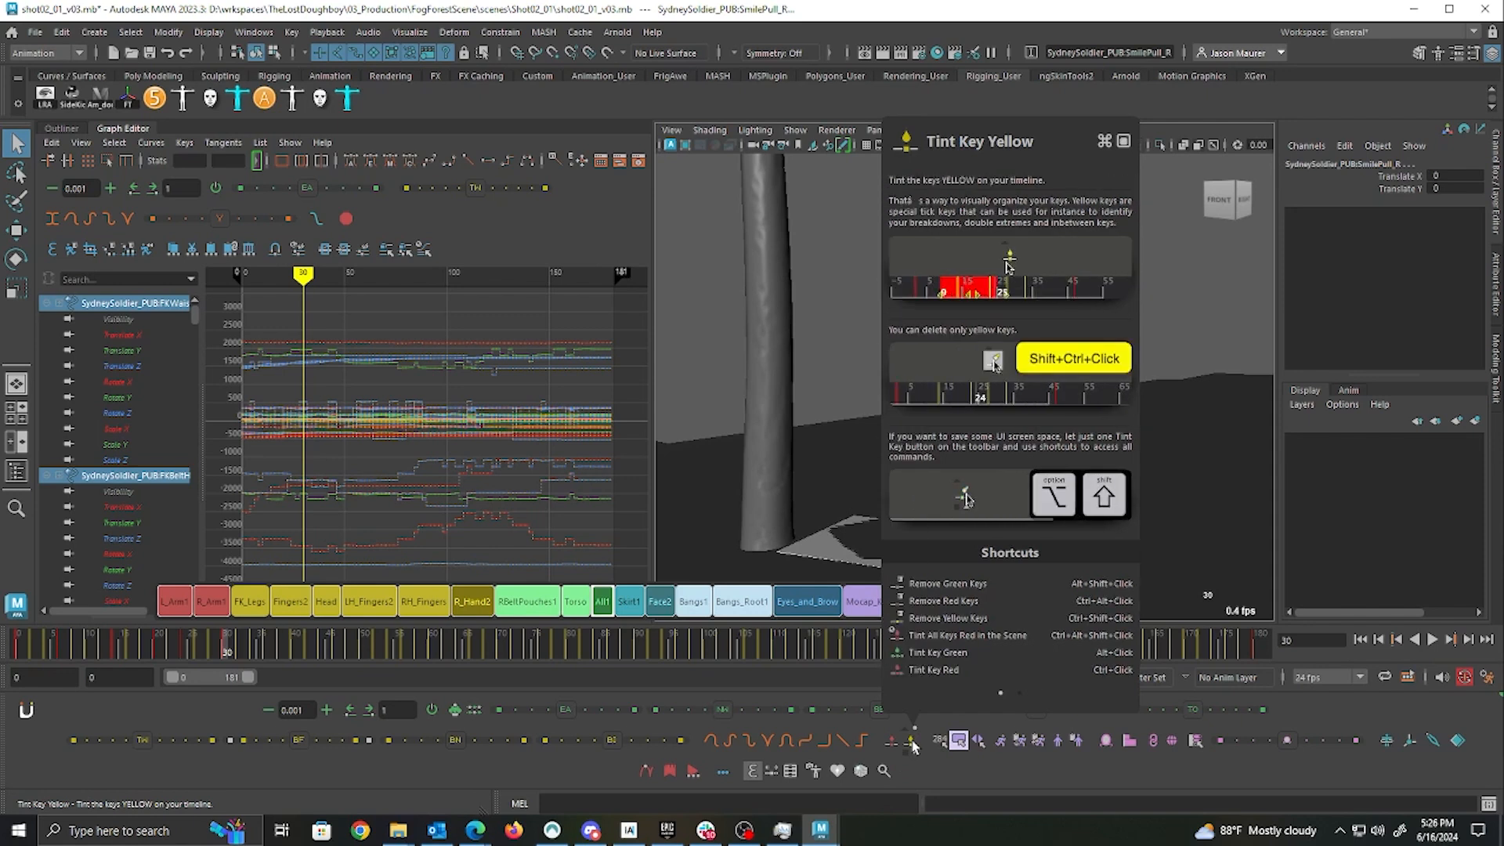
{"action": "right_click", "coordinate": [913, 744]}
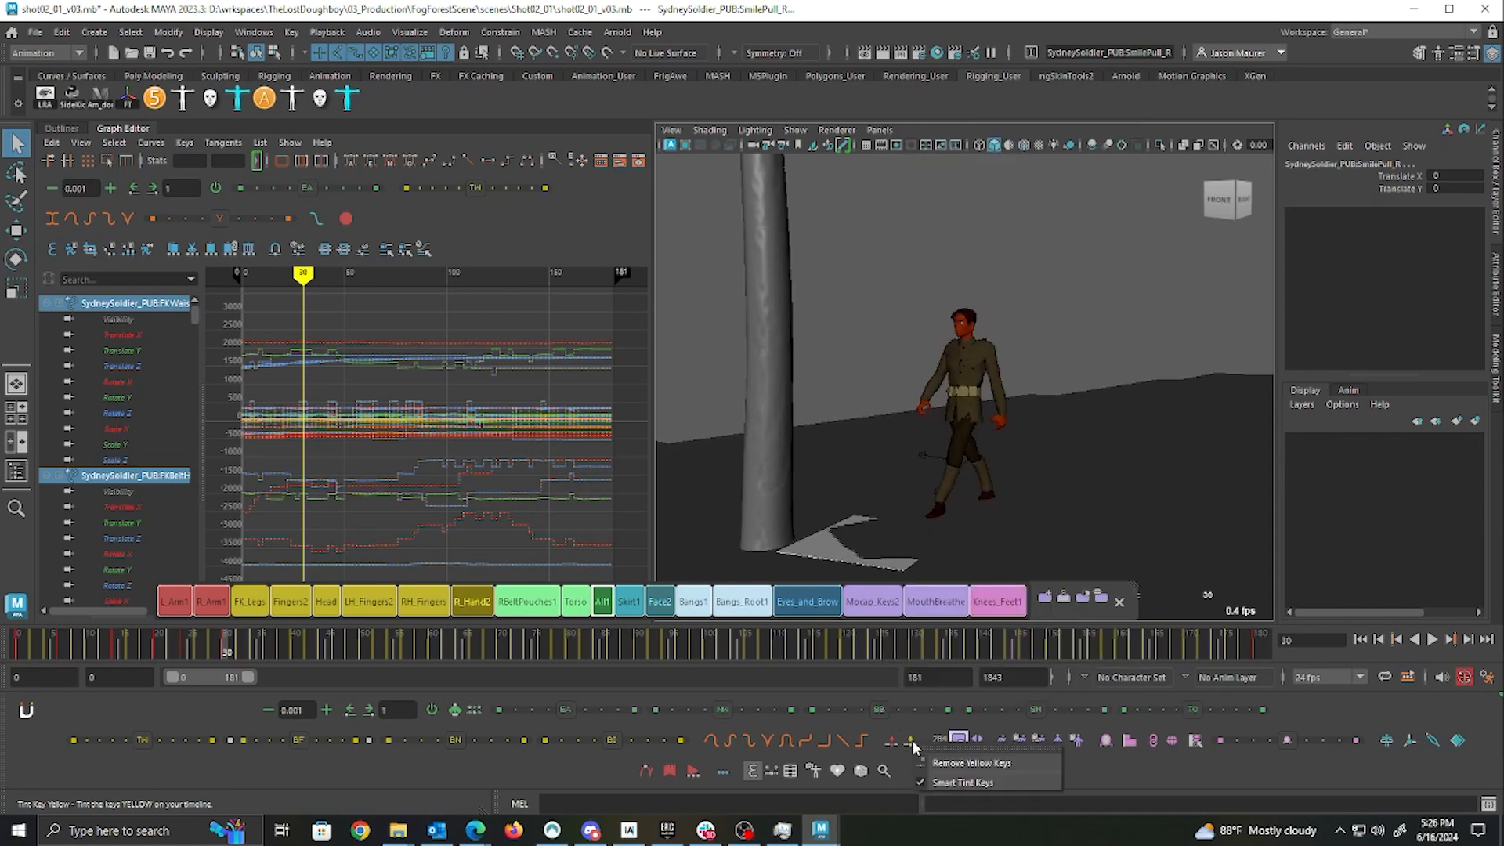
{"action": "left_click", "coordinate": [953, 763]}
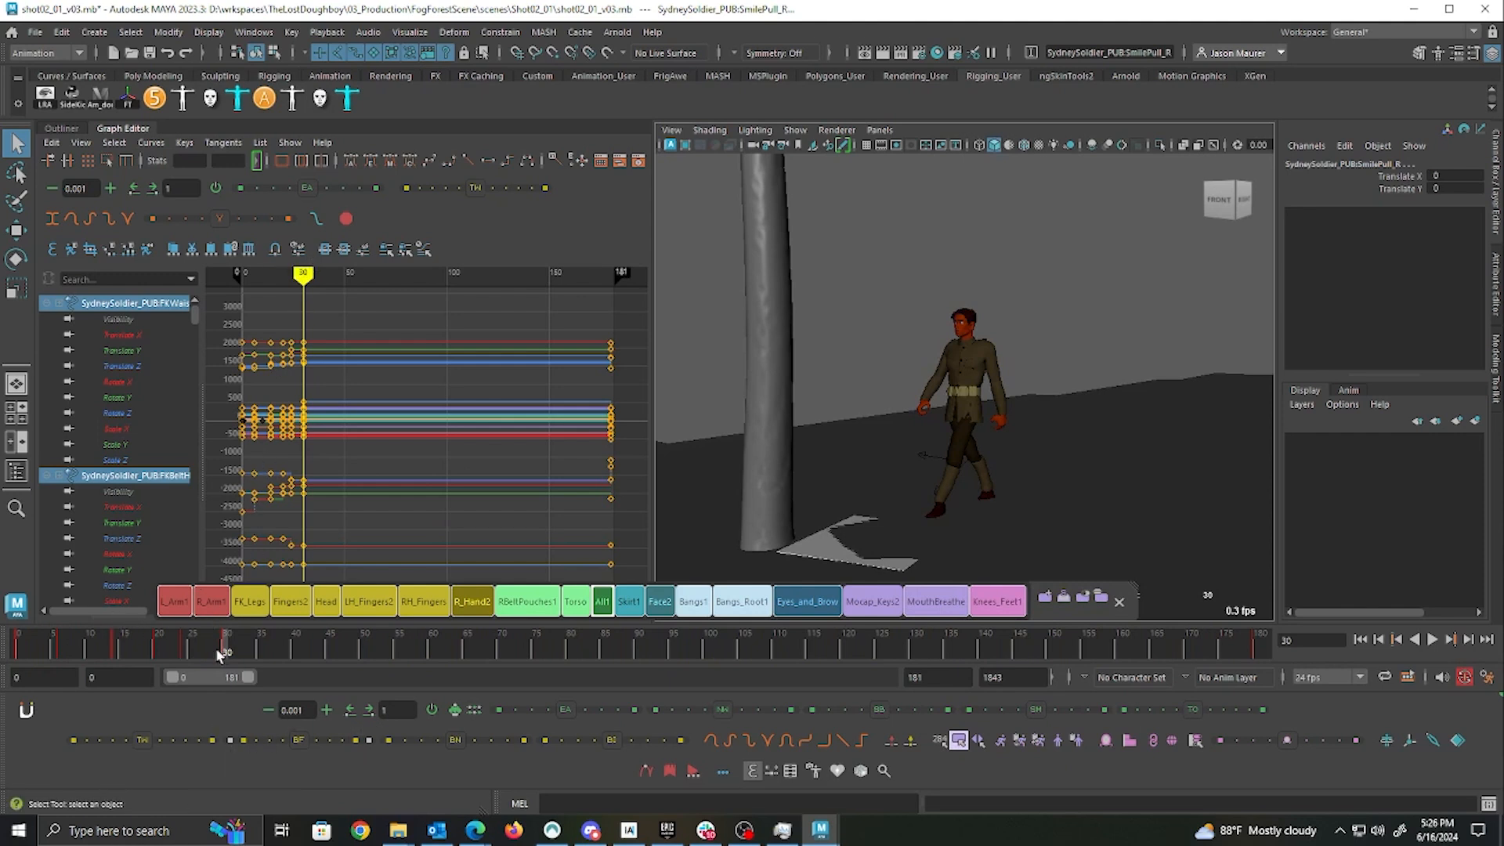
Scrub and play the opening walk up to frame 31 to check the remaining key poses and their timing
{"action": "left_click", "coordinate": [181, 647]}
{"action": "left_click_drag", "start_coordinate": [180, 647], "coordinate": [271, 707]}
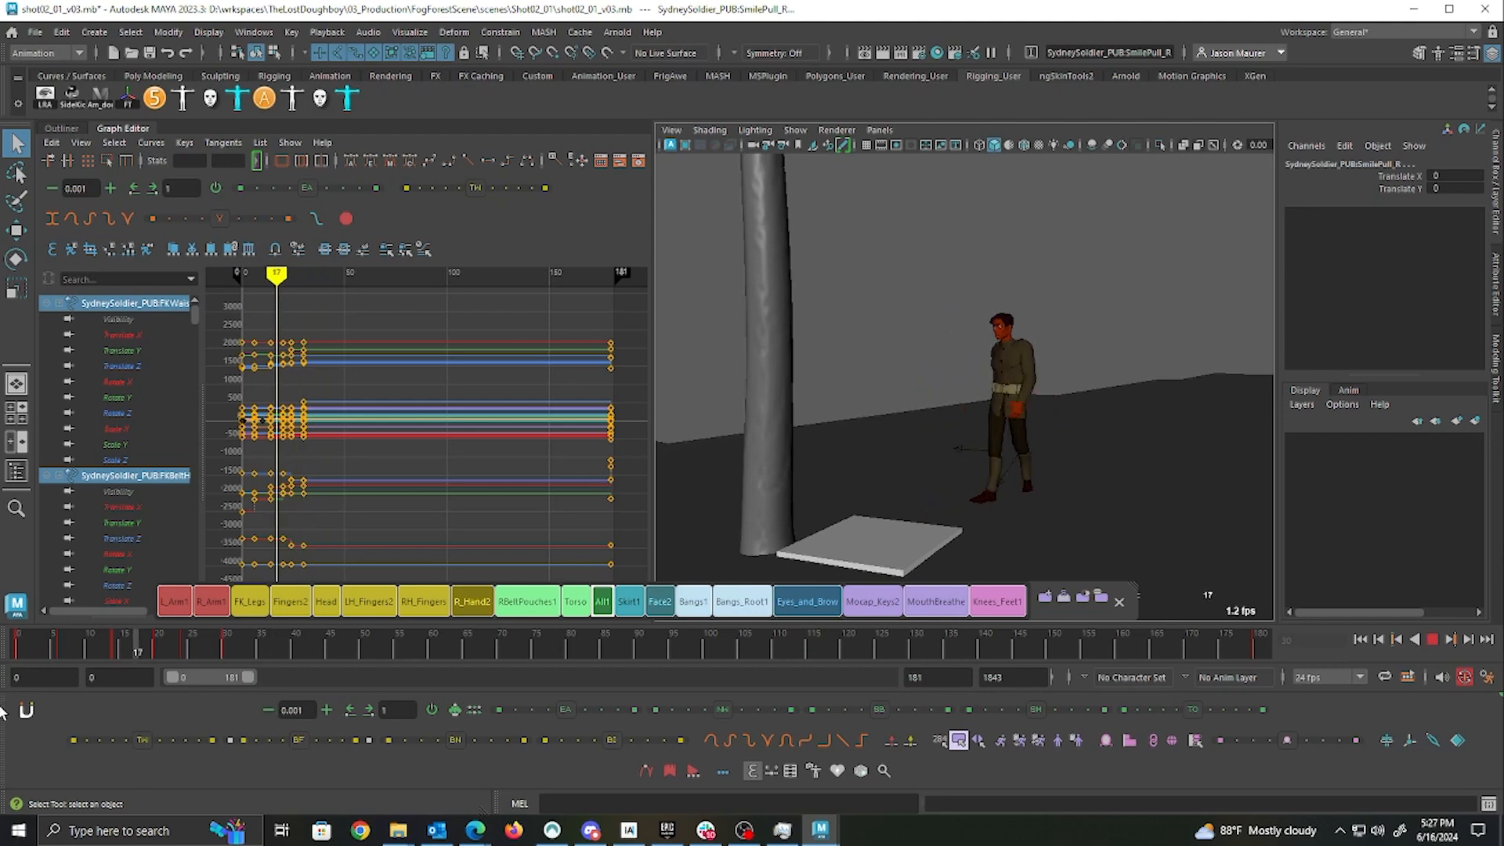
{"action": "mouse_move", "coordinate": [233, 708]}
{"action": "left_mouse_down"}
{"action": "mouse_move", "coordinate": [111, 709]}
{"action": "mouse_move", "coordinate": [230, 712]}
{"action": "left_mouse_up"}
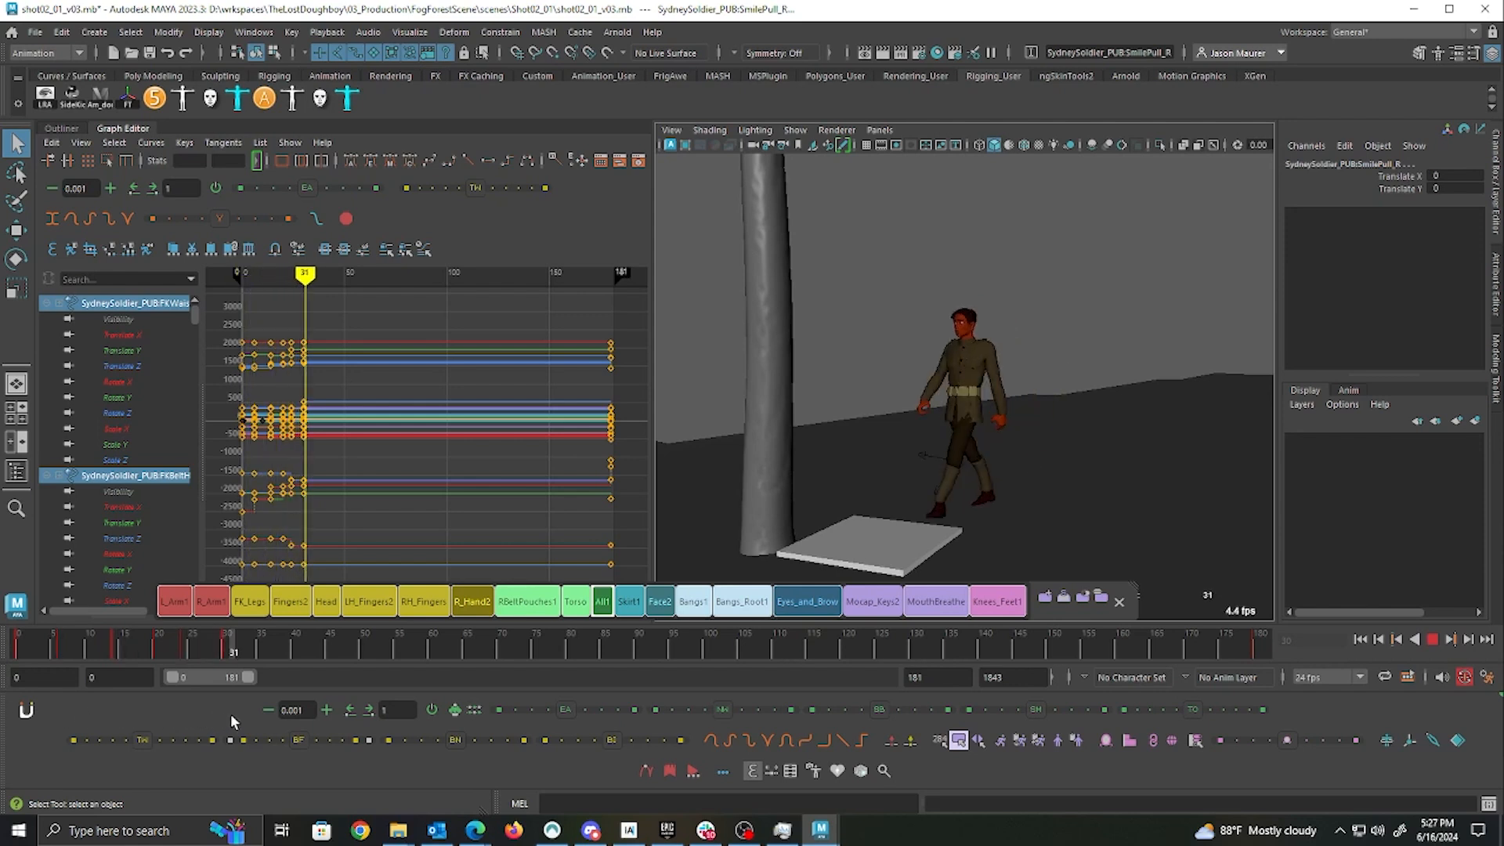
{"action": "mouse_move", "coordinate": [231, 712]}
{"action": "left_mouse_down"}
{"action": "mouse_move", "coordinate": [29, 722]}
{"action": "mouse_move", "coordinate": [252, 726]}
{"action": "mouse_move", "coordinate": [2, 727]}
{"action": "mouse_move", "coordinate": [218, 717]}
{"action": "left_mouse_up"}
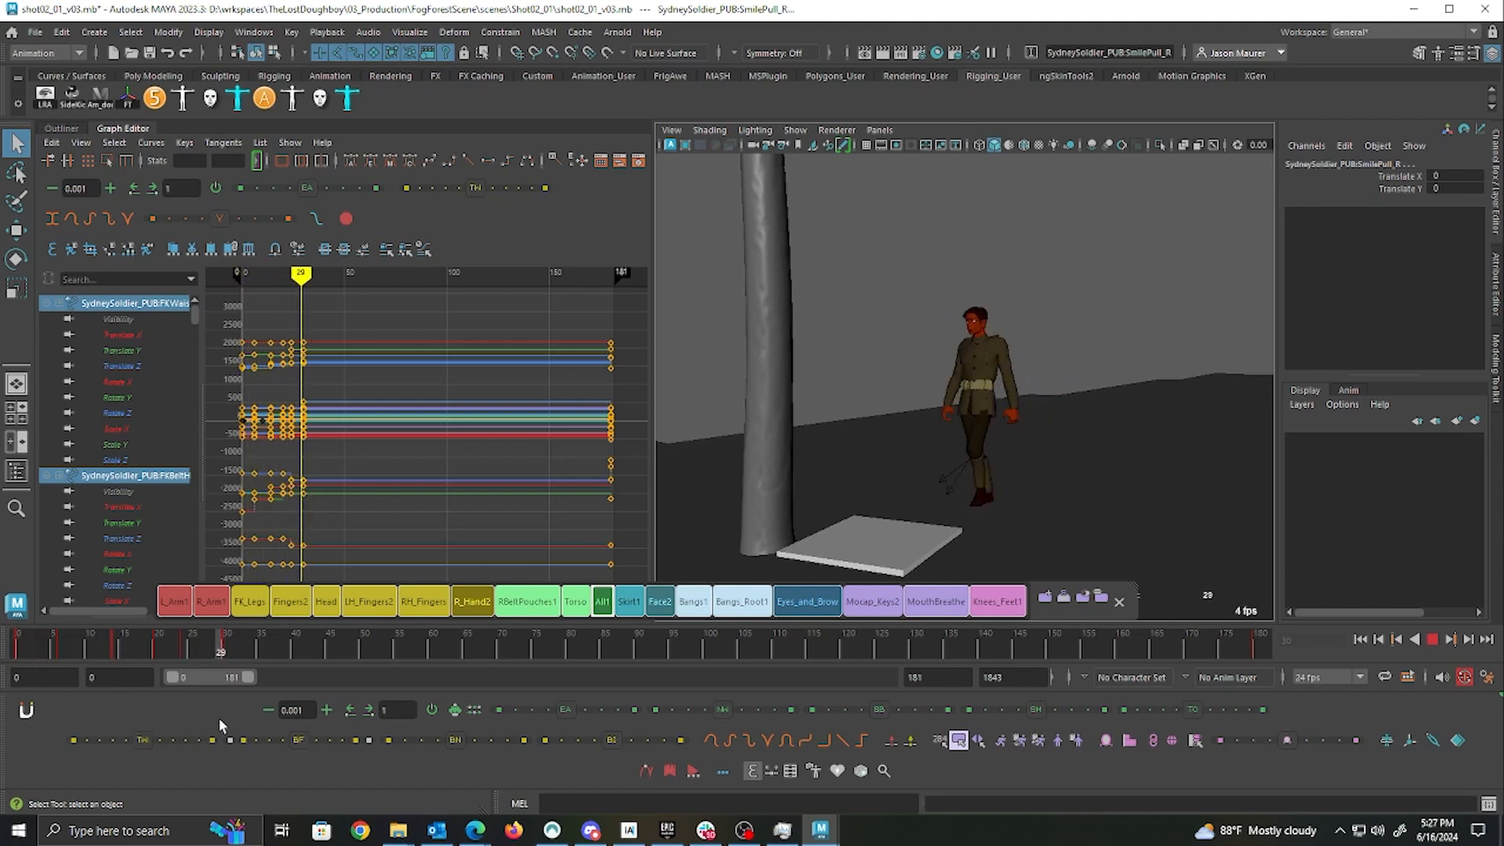